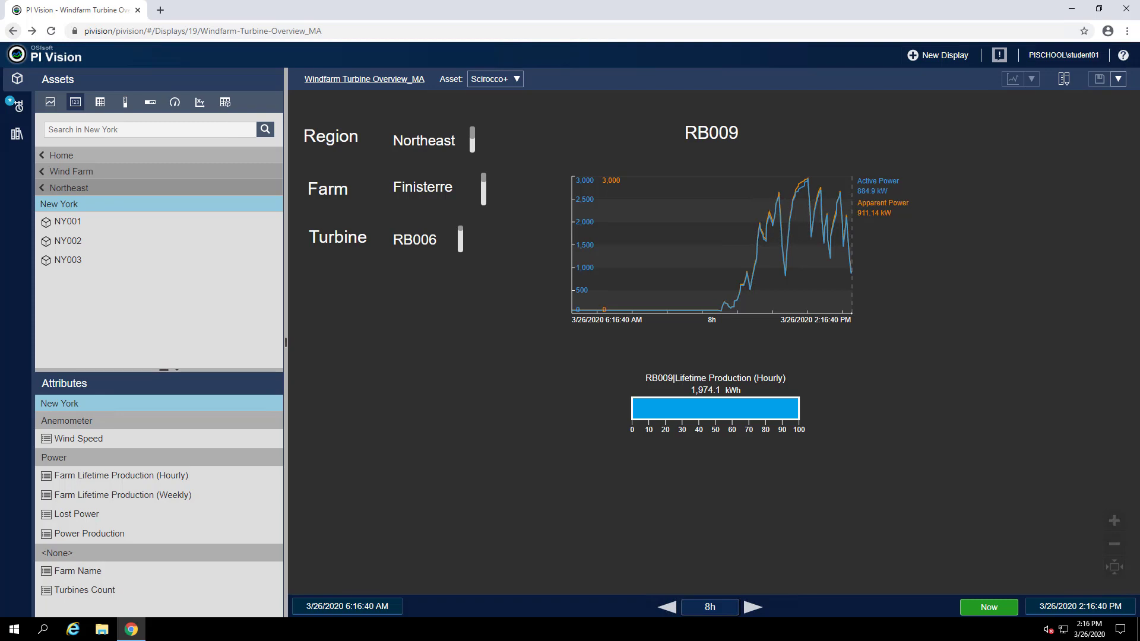
Step: Start a blank display, list turbine NY001's attributes and select Turbine Name
{"action": "left_click", "coordinate": [939, 60]}
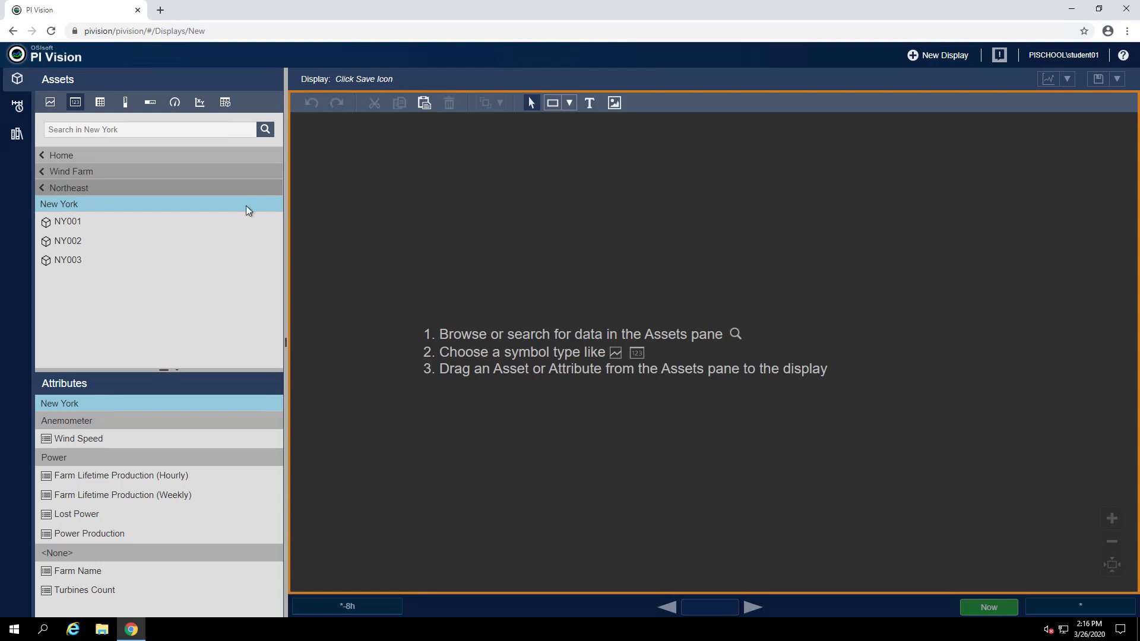
{"action": "left_click", "coordinate": [108, 232]}
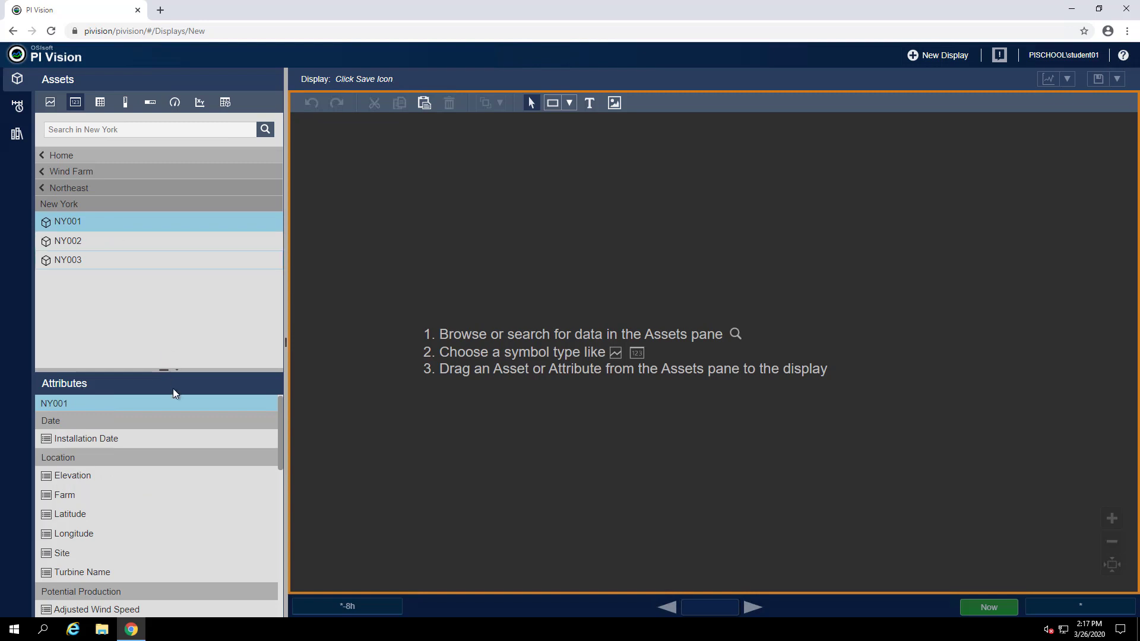
{"action": "left_click", "coordinate": [109, 574]}
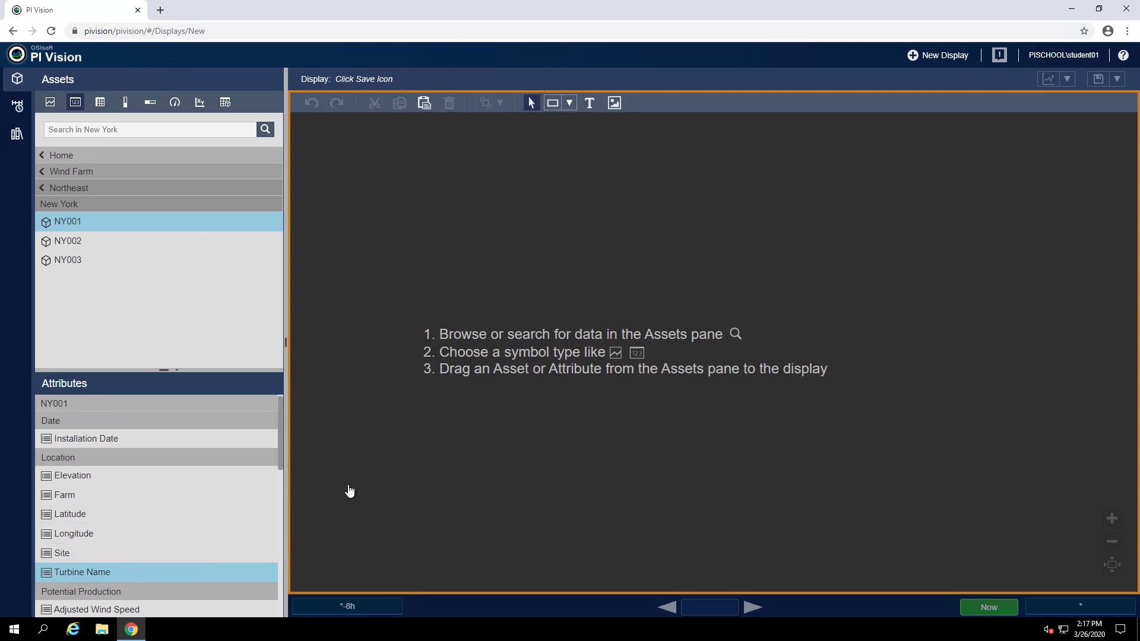
Step: Place NY001's Turbine Name value upper left, with label and timestamp hidden, at font size 20
{"action": "left_click_drag", "start_coordinate": [349, 490], "coordinate": [397, 163]}
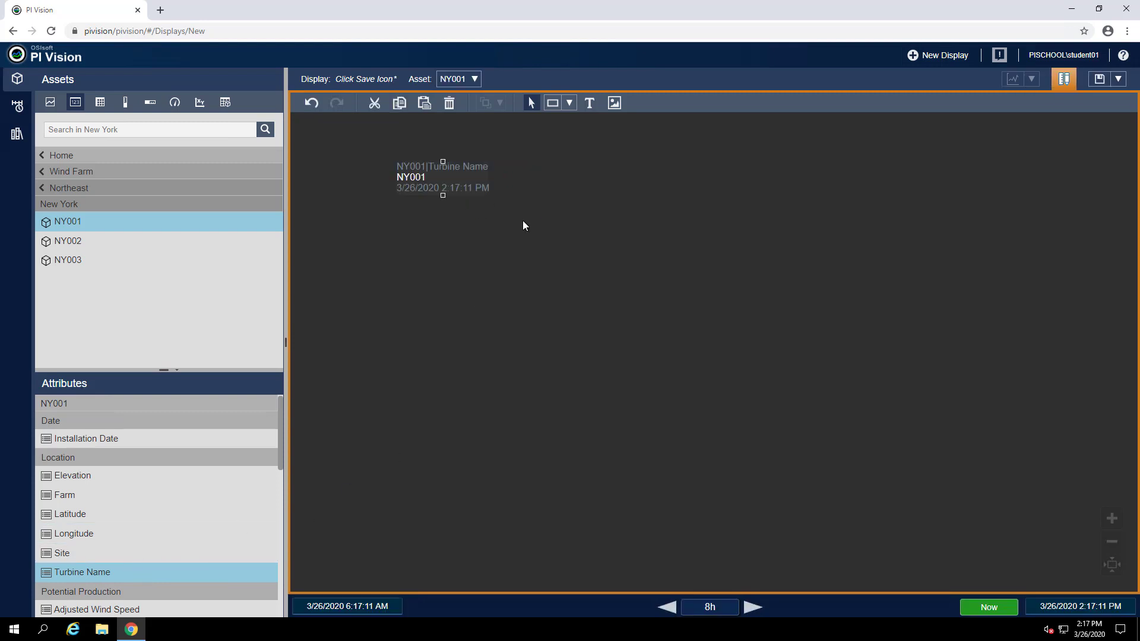
{"action": "mouse_move", "coordinate": [457, 179]}
{"action": "right_click", "coordinate": [457, 179]}
{"action": "left_click", "coordinate": [483, 188]}
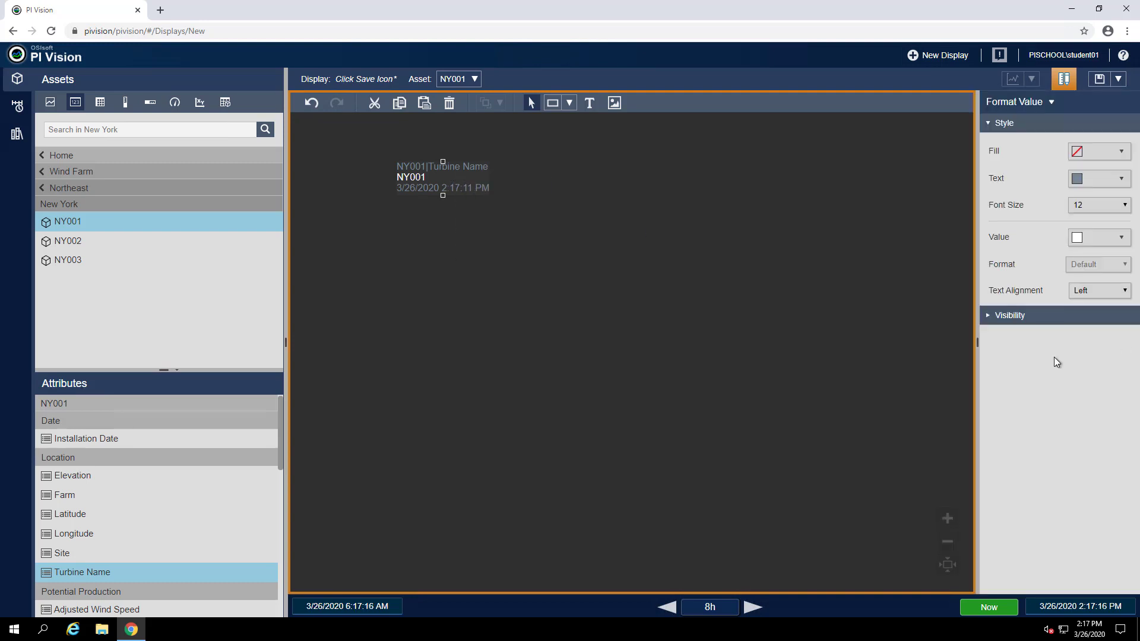
{"action": "left_click", "coordinate": [997, 317]}
{"action": "left_click", "coordinate": [994, 339]}
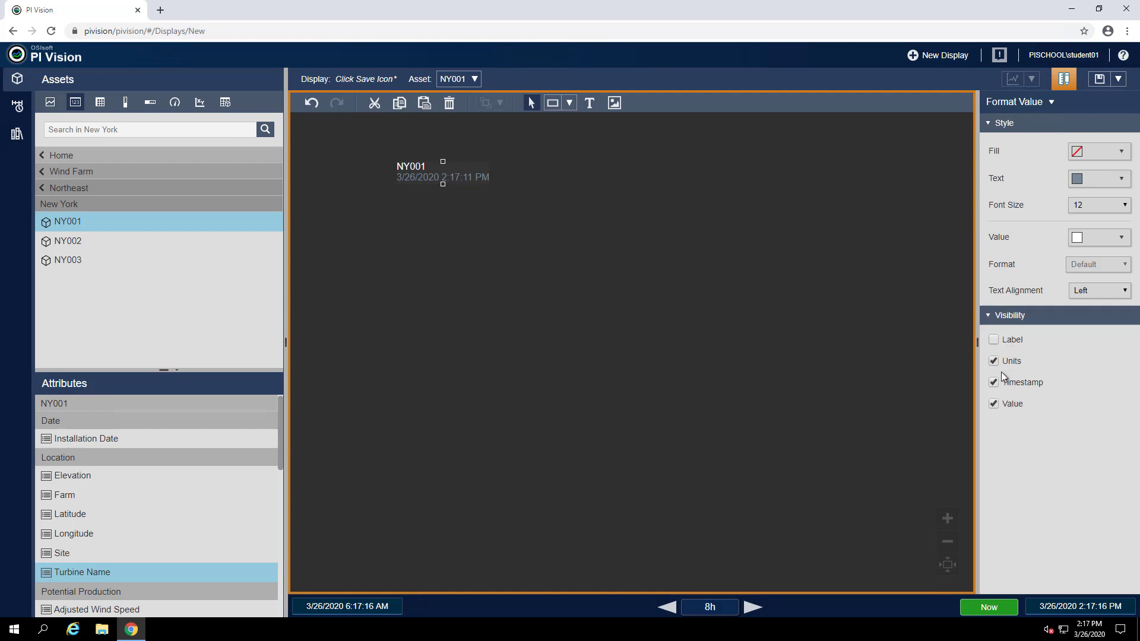
{"action": "left_click", "coordinate": [994, 382]}
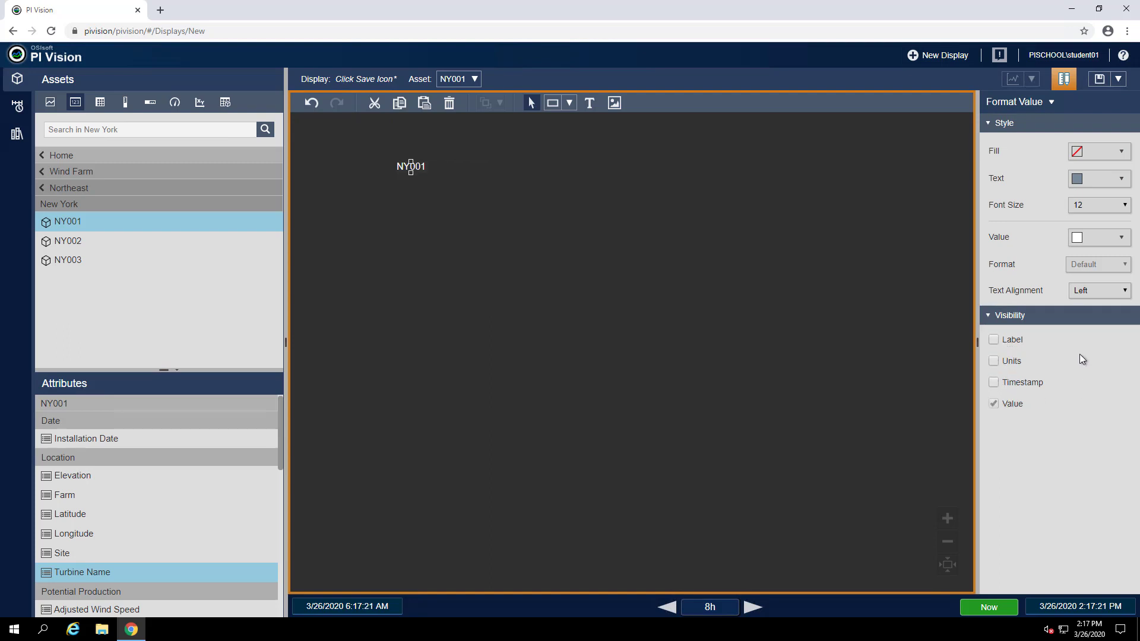
{"action": "left_click", "coordinate": [1101, 207]}
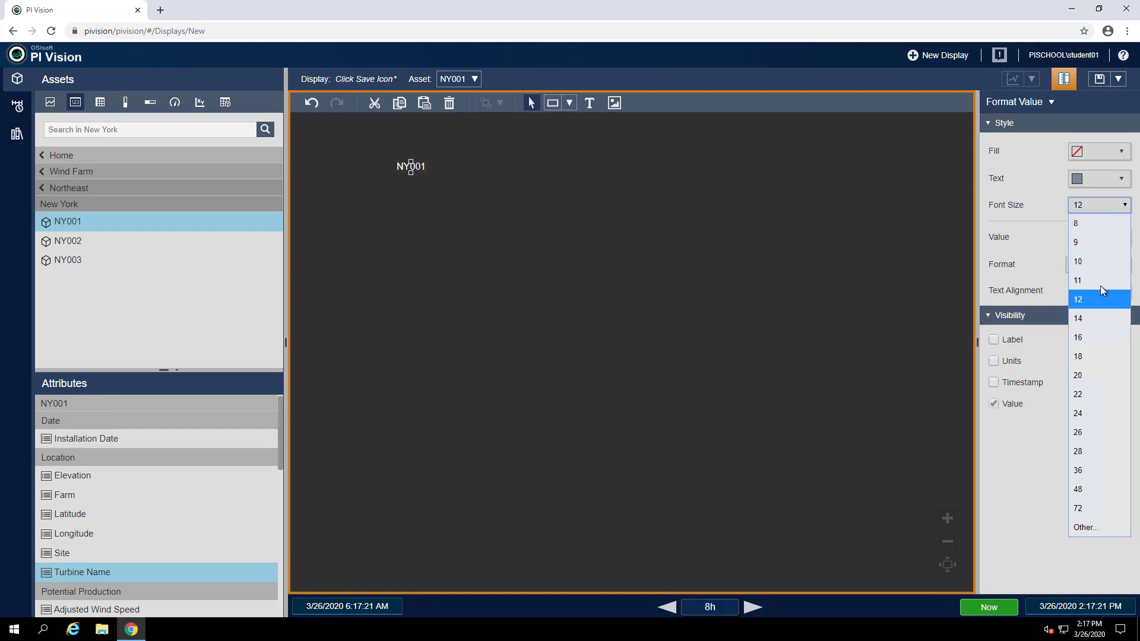
{"action": "left_click", "coordinate": [1088, 376]}
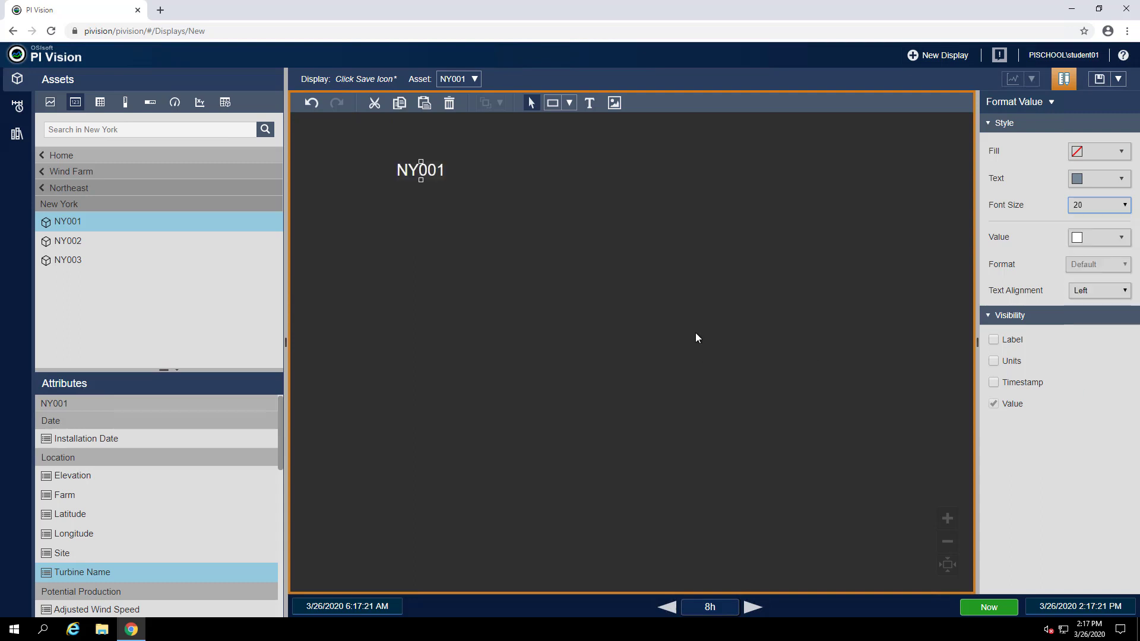
{"action": "left_click", "coordinate": [673, 344]}
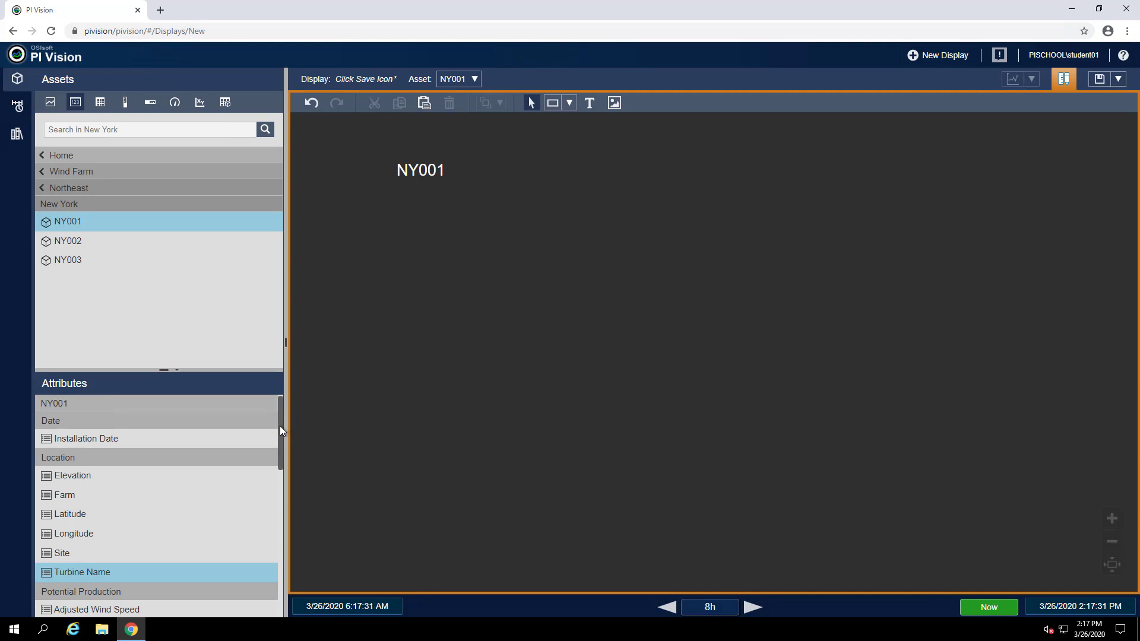
Step: Place NY001's Status value (Run) next to the turbine name, with its label hidden
{"action": "left_click_drag", "start_coordinate": [279, 426], "coordinate": [276, 567]}
{"action": "left_click", "coordinate": [74, 513]}
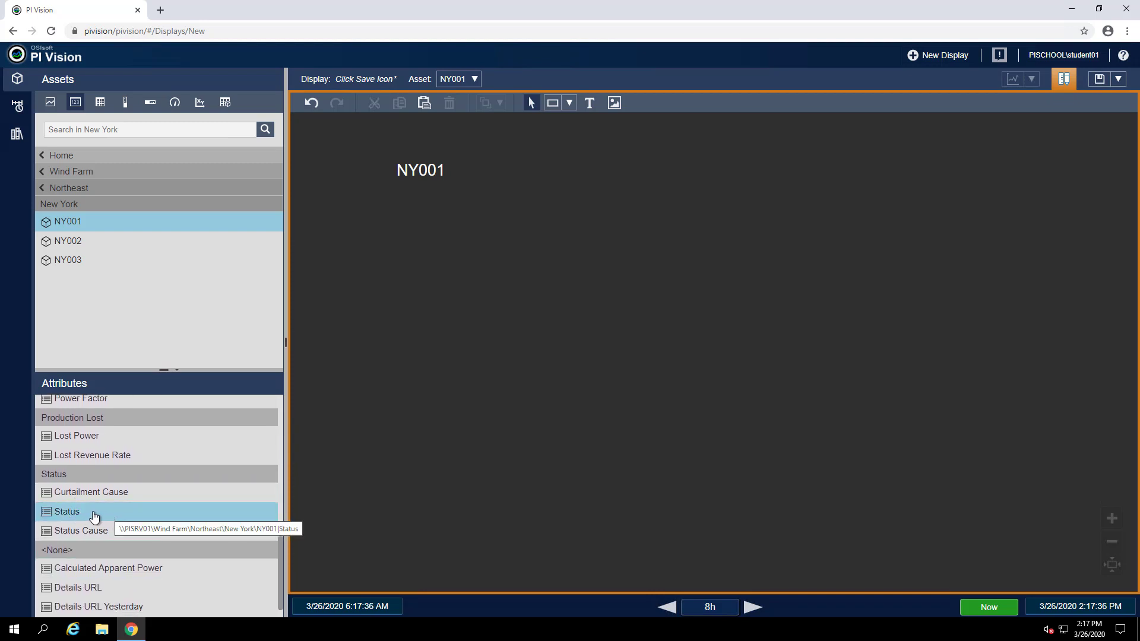
{"action": "left_click_drag", "start_coordinate": [92, 519], "coordinate": [522, 158]}
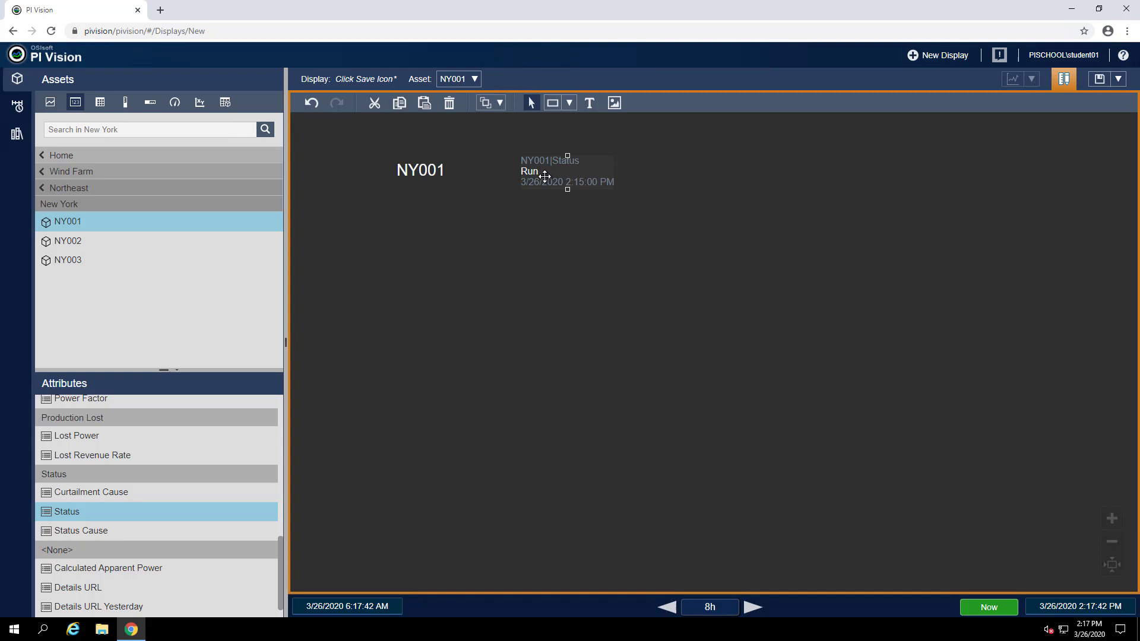
{"action": "mouse_move", "coordinate": [544, 172]}
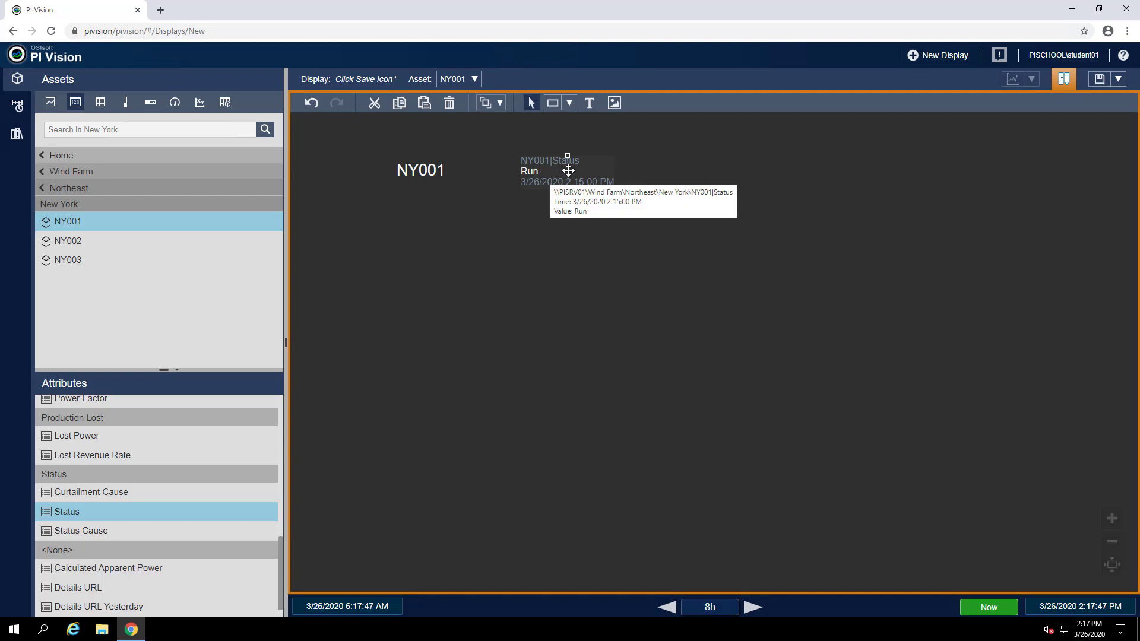
{"action": "right_click", "coordinate": [568, 171]}
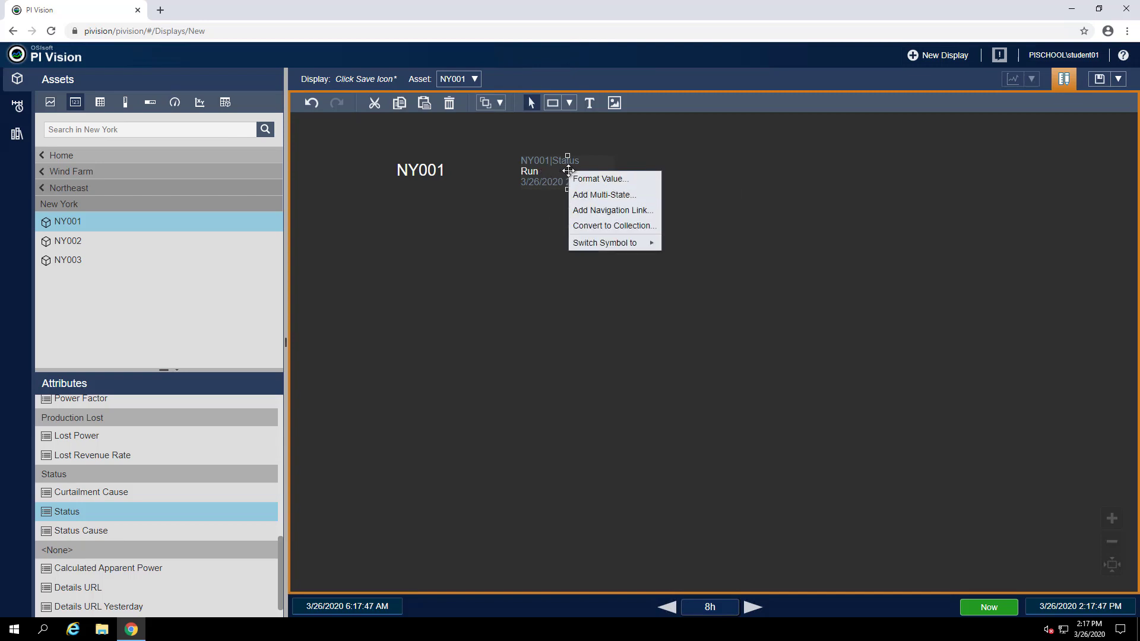
{"action": "left_click", "coordinate": [599, 178]}
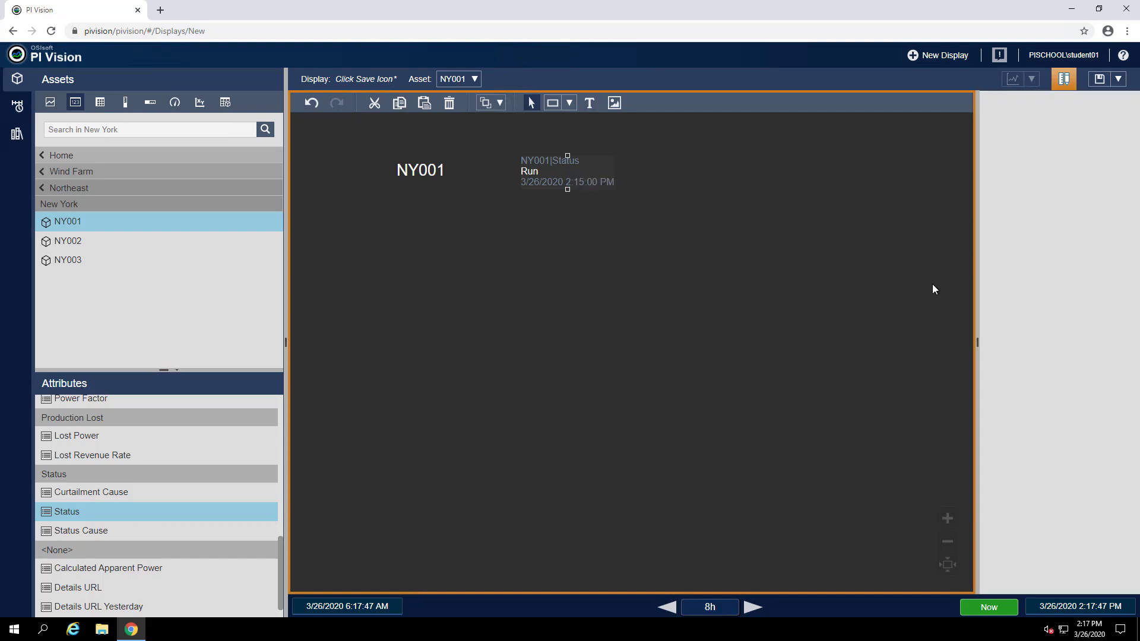
{"action": "left_click", "coordinate": [1010, 315]}
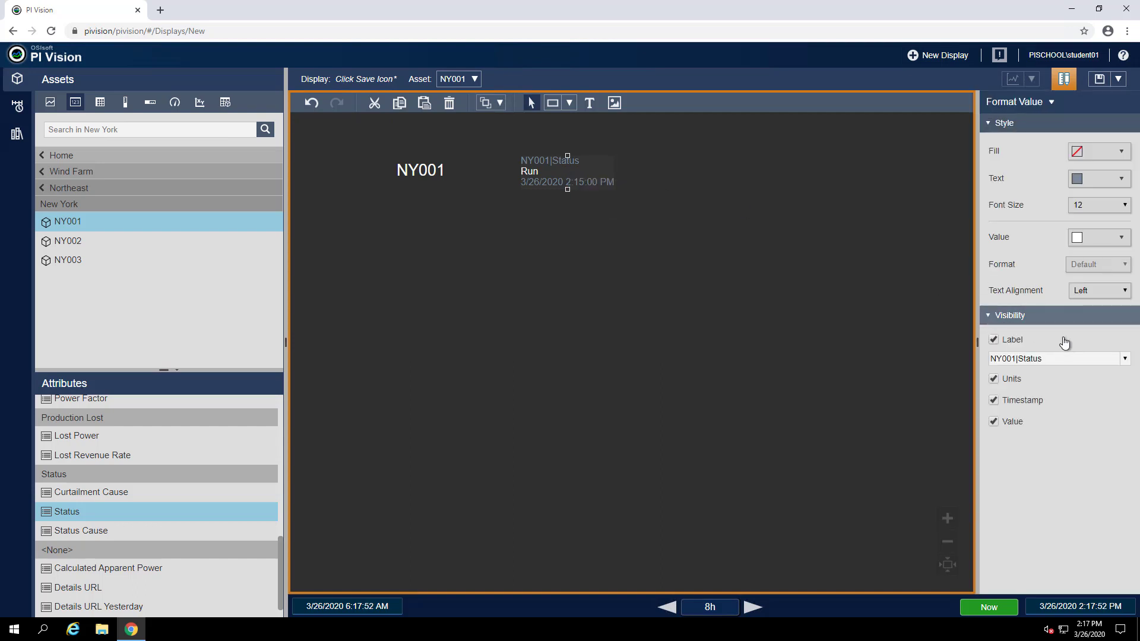
{"action": "left_click", "coordinate": [994, 340]}
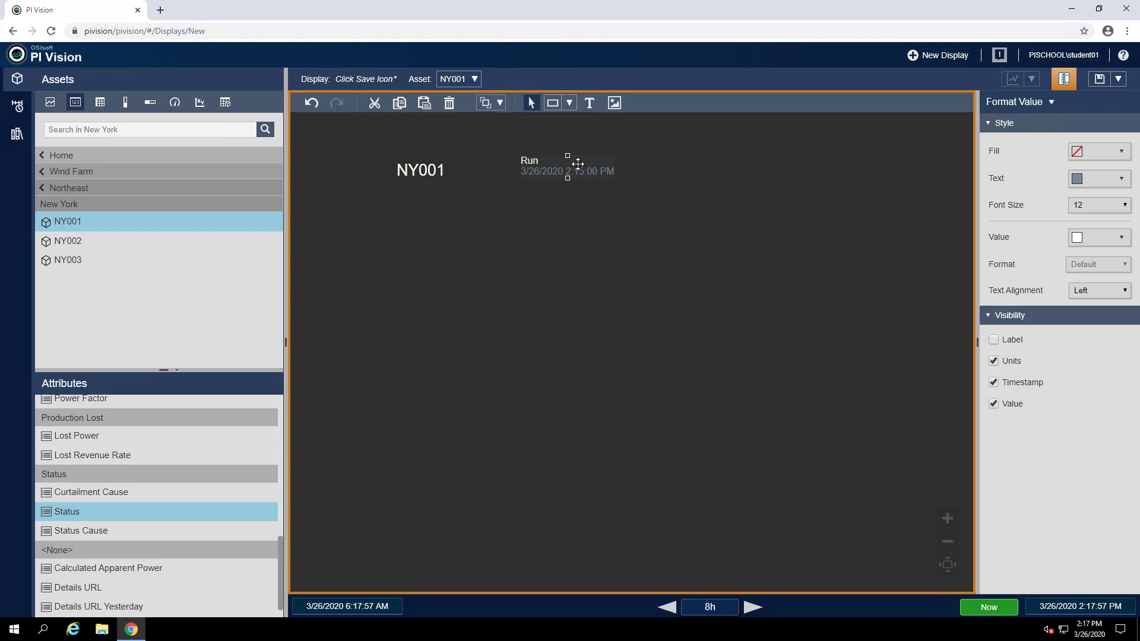
{"action": "left_click_drag", "start_coordinate": [578, 164], "coordinate": [561, 170]}
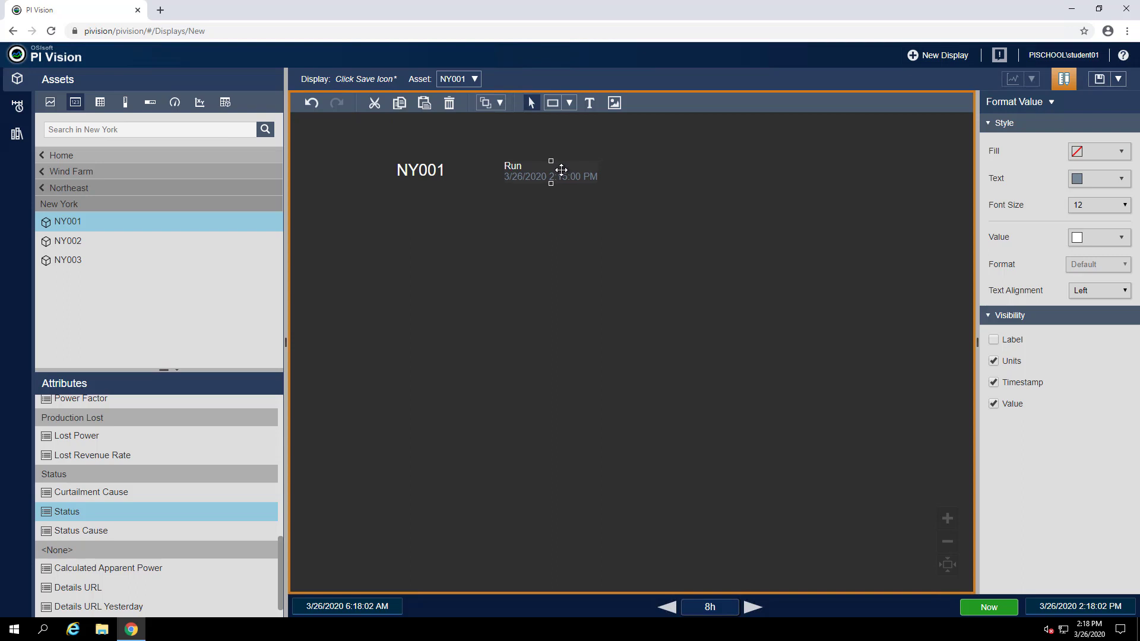
{"action": "left_click", "coordinate": [779, 260]}
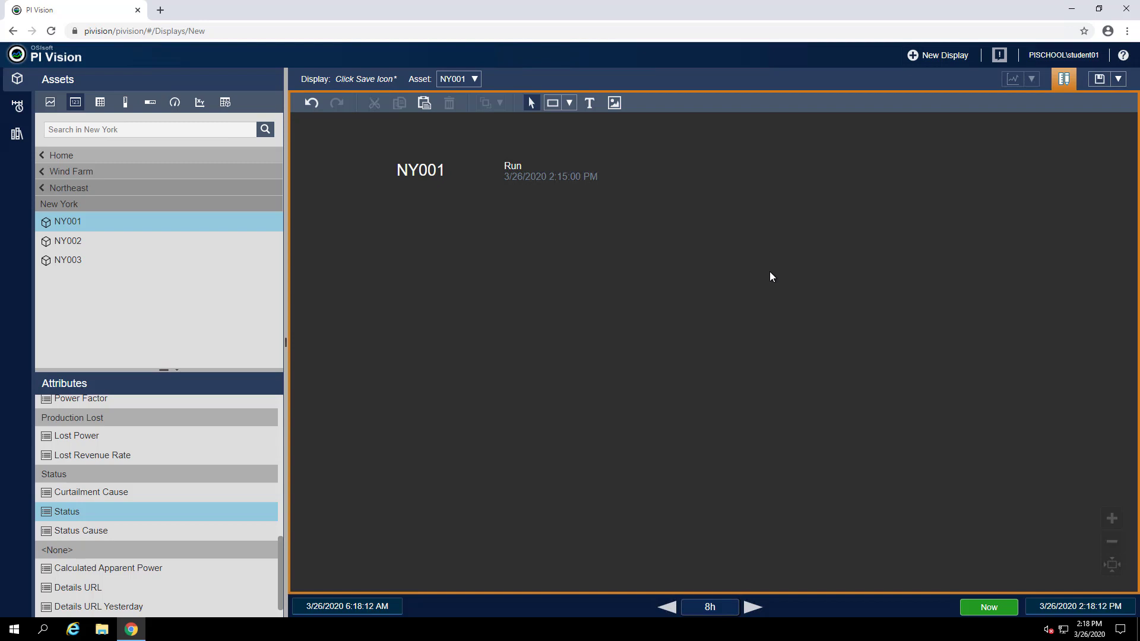
Step: Show NY001's event frames in the Events pane with Automatically refresh the list enabled
{"action": "left_click", "coordinate": [19, 108]}
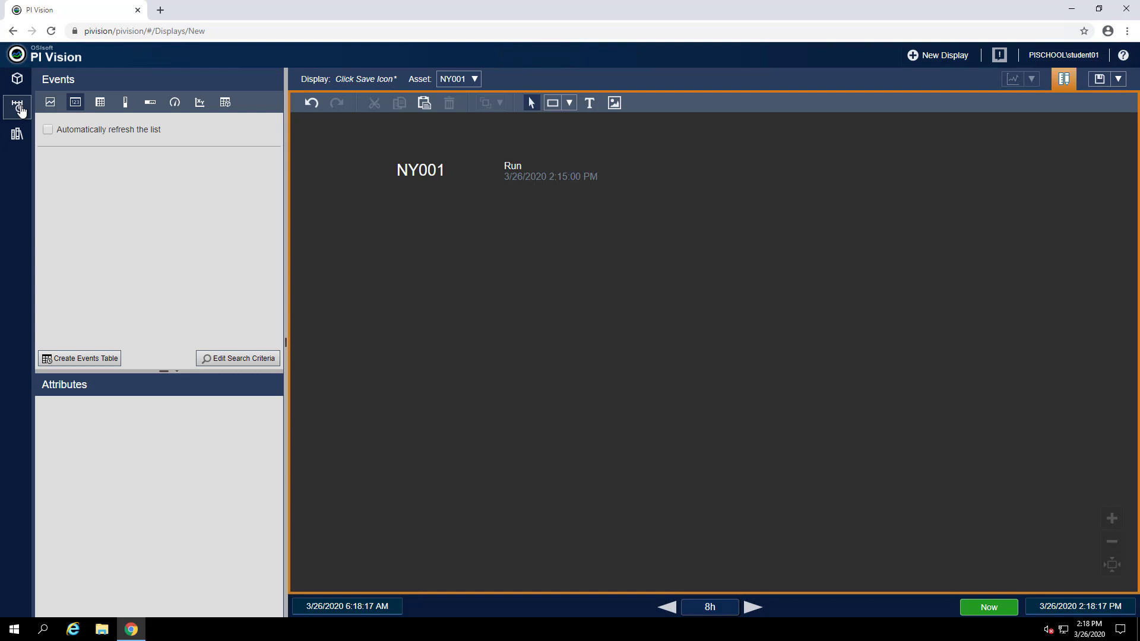
{"action": "left_click", "coordinate": [48, 131]}
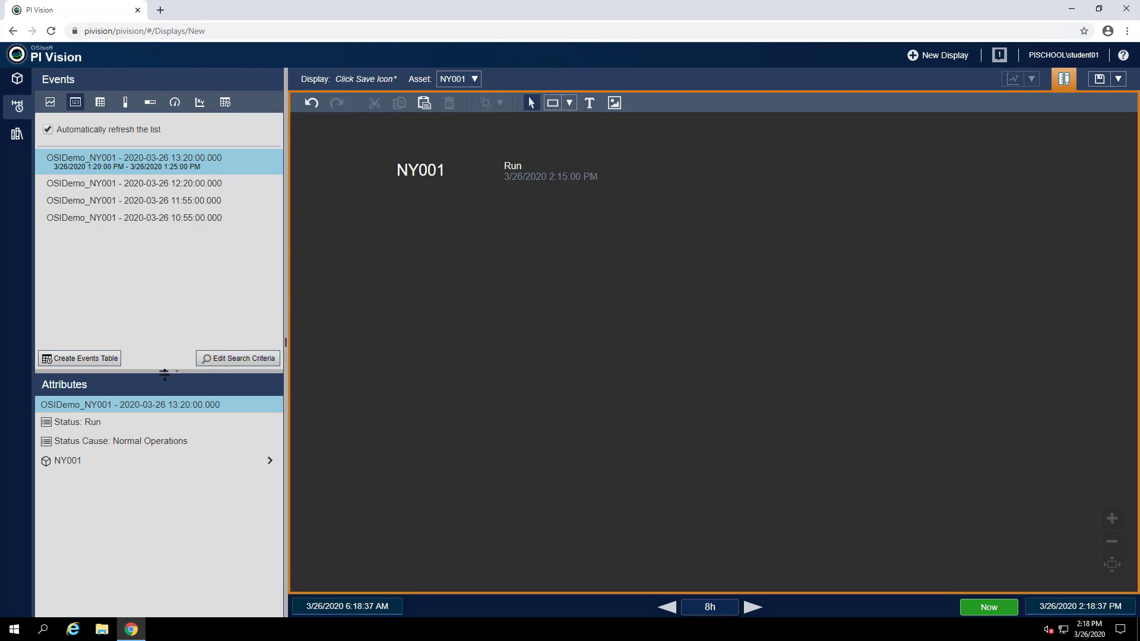
Step: Create an events table of NY001's four event frames and add a Duration column
{"action": "left_click", "coordinate": [86, 366]}
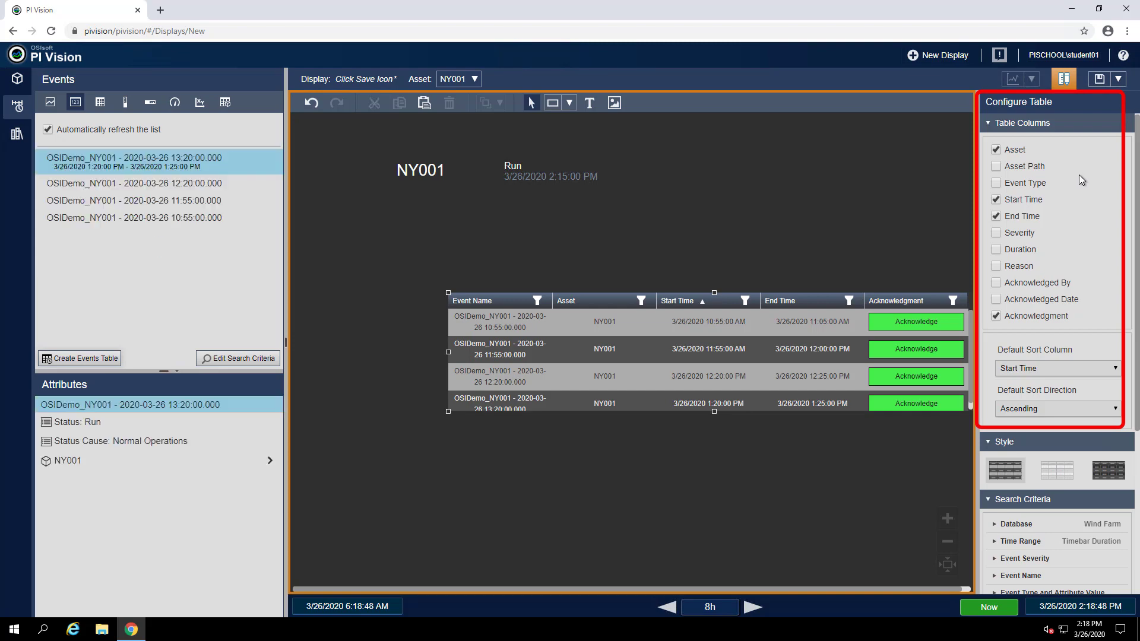
{"action": "left_click", "coordinate": [996, 249]}
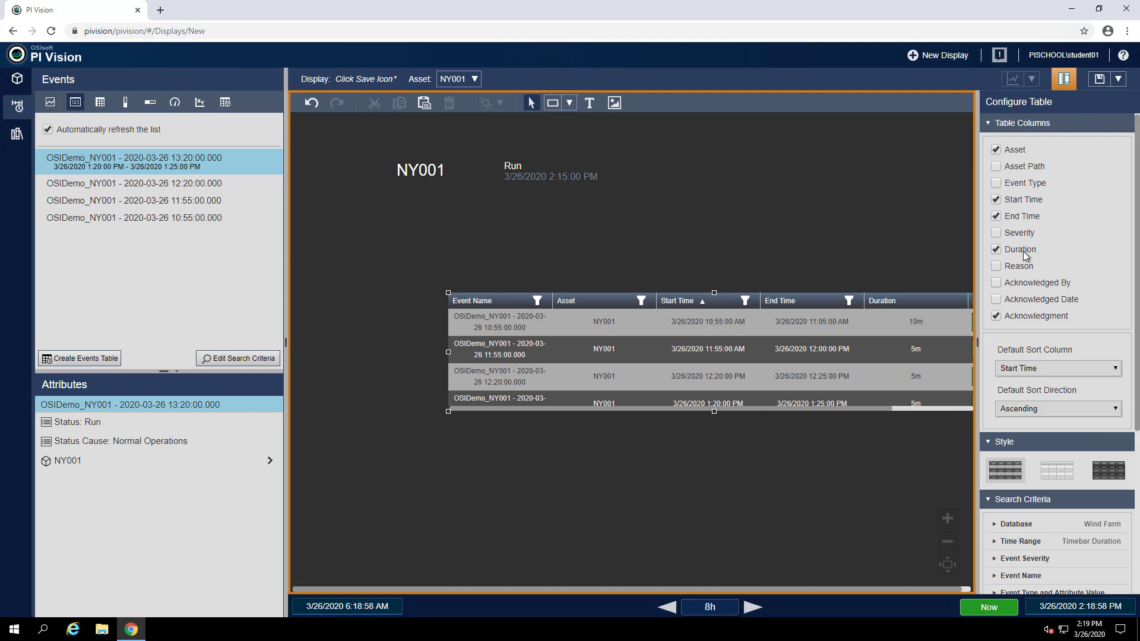
Step: Close table configuration and move the events table up beneath the NY001 name and Run status
{"action": "left_click", "coordinate": [830, 246]}
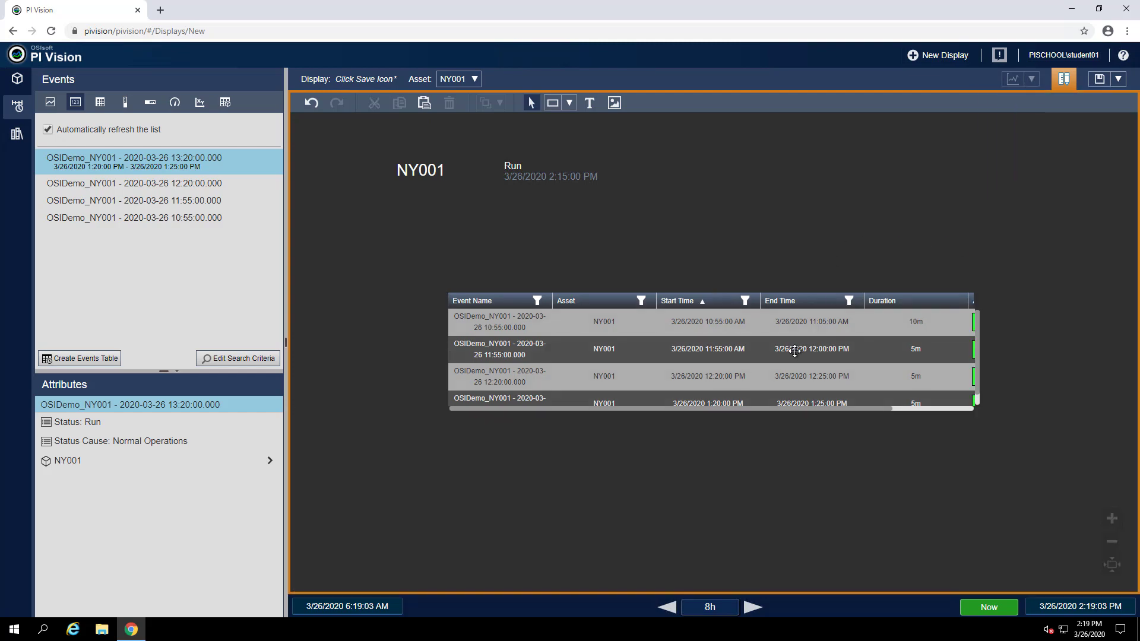
{"action": "left_click", "coordinate": [739, 329]}
{"action": "left_click_drag", "start_coordinate": [739, 329], "coordinate": [685, 264]}
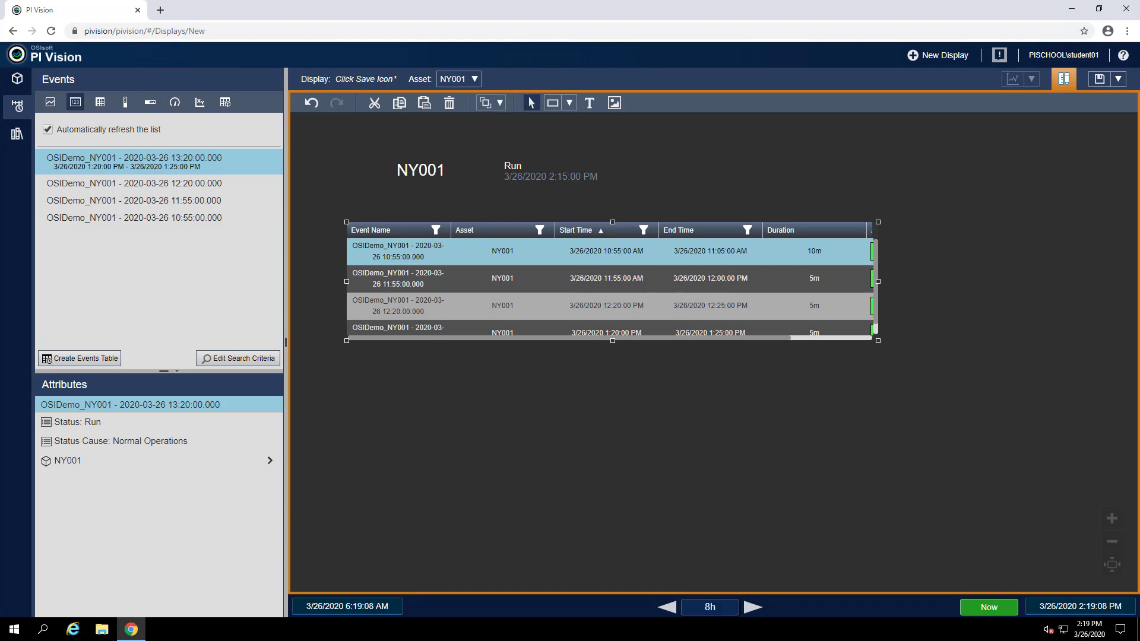
Step: Save the display as 'Windfarm Turbine Detail_MA' using Save As
{"action": "left_click", "coordinate": [1117, 79]}
{"action": "left_click", "coordinate": [1099, 110]}
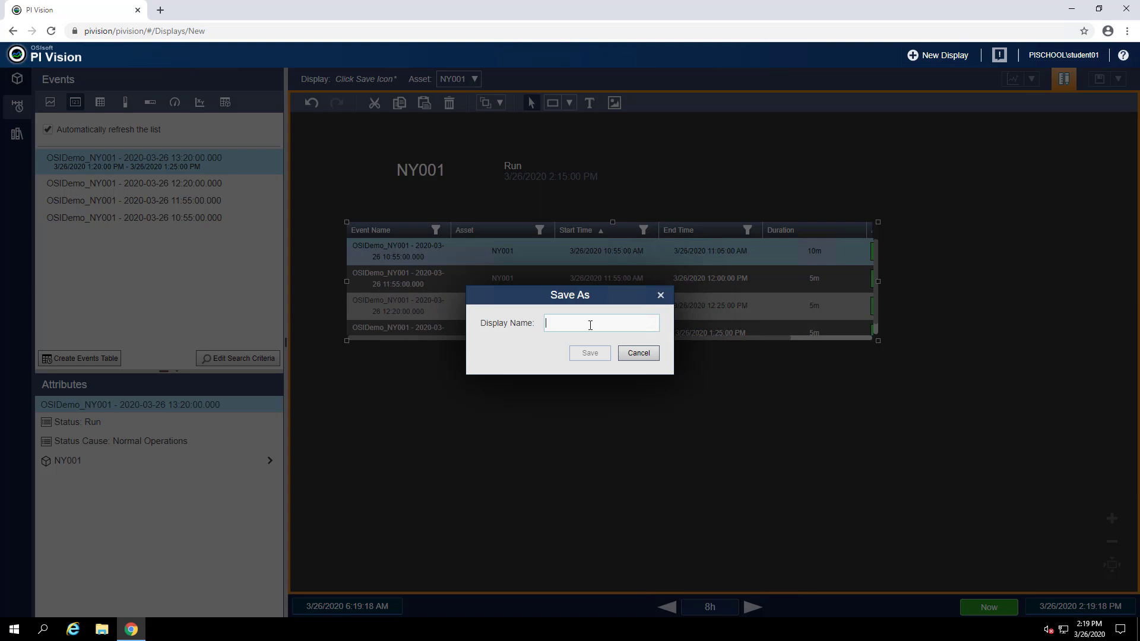
{"action": "type", "text": "Windfarm Turbine Detail"}
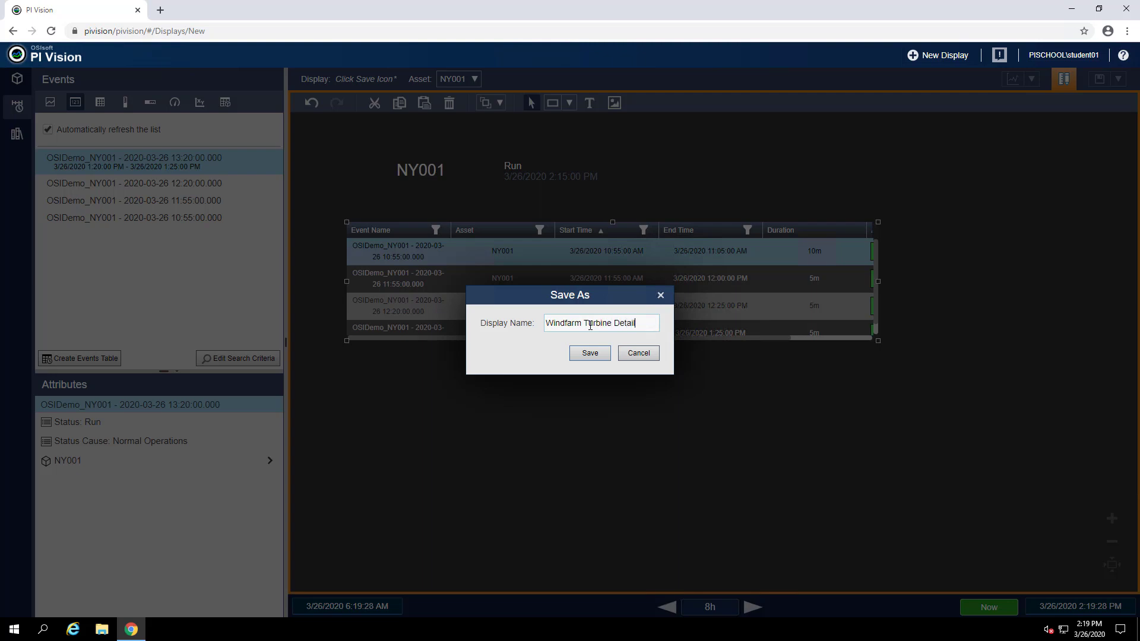
{"action": "type", "text": "_MA"}
{"action": "left_click", "coordinate": [588, 355]}
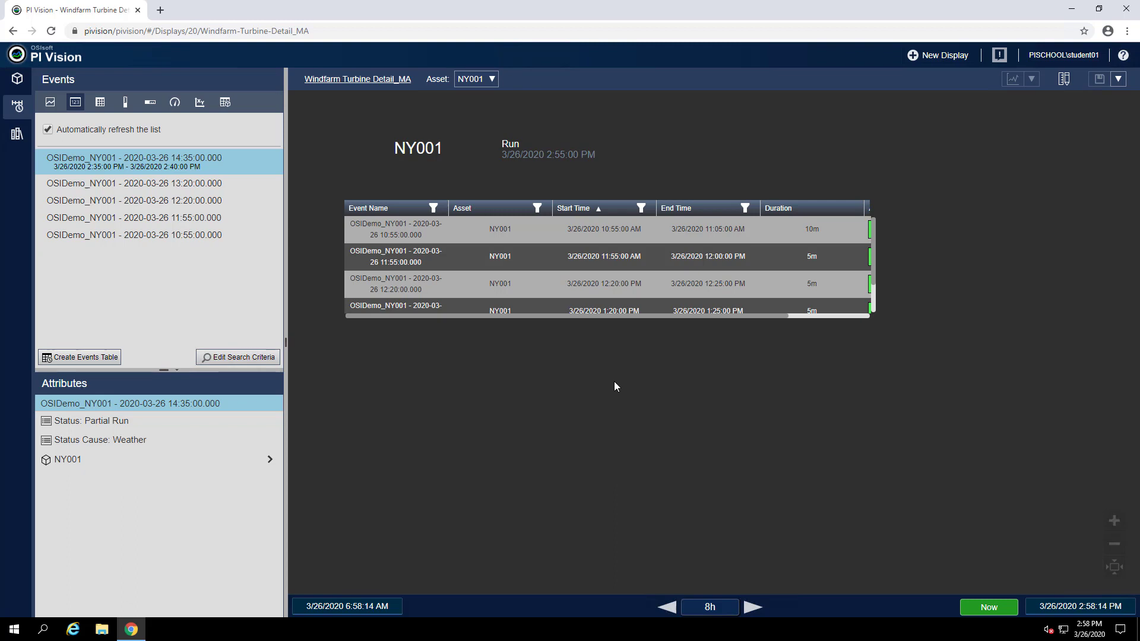
Step: Switch the display's asset from NY001 to PH002 and scroll the events table to its last row
{"action": "left_click", "coordinate": [492, 79]}
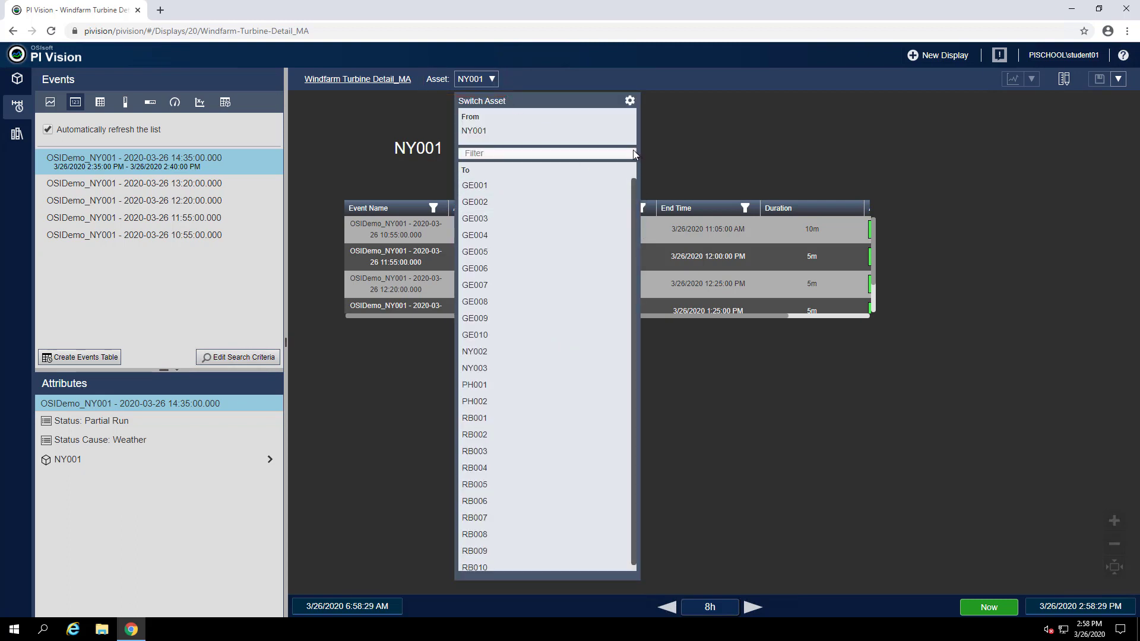
{"action": "left_click", "coordinate": [483, 401]}
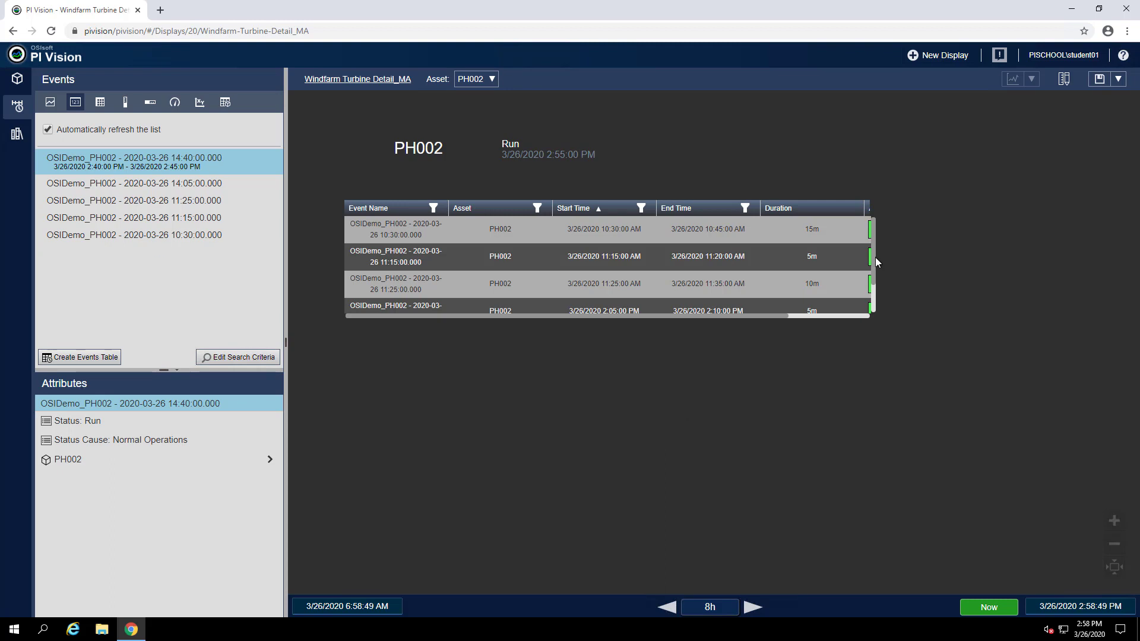
{"action": "left_click_drag", "start_coordinate": [874, 265], "coordinate": [875, 301]}
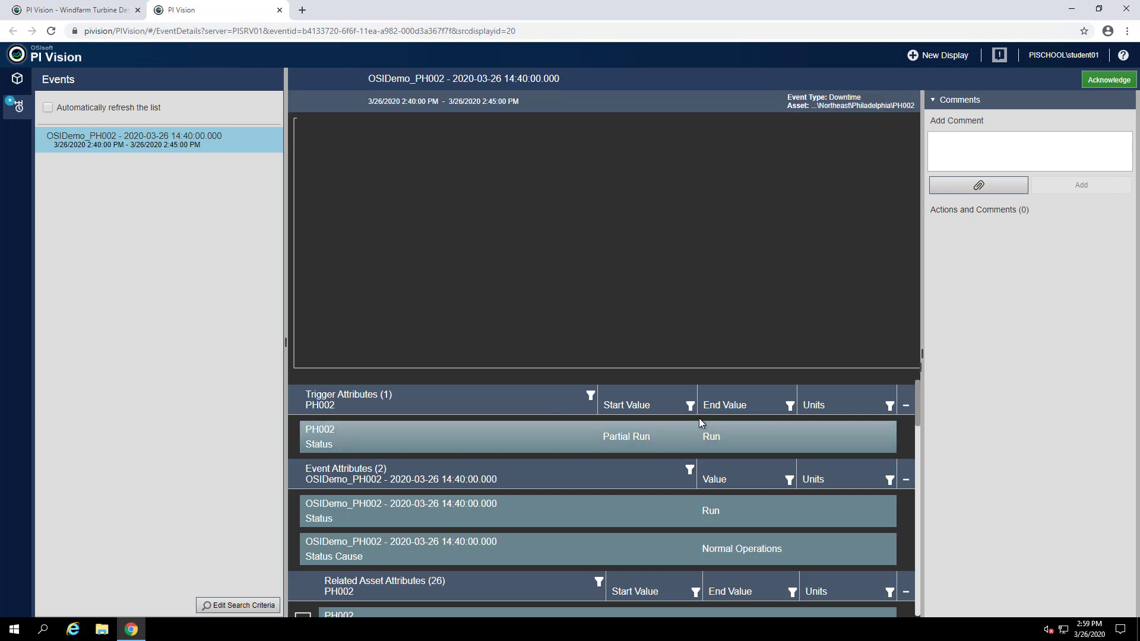
Step: Scroll the PH002 Downtime event details down to its 26 Related Asset Attributes
{"action": "left_click_drag", "start_coordinate": [918, 399], "coordinate": [920, 540]}
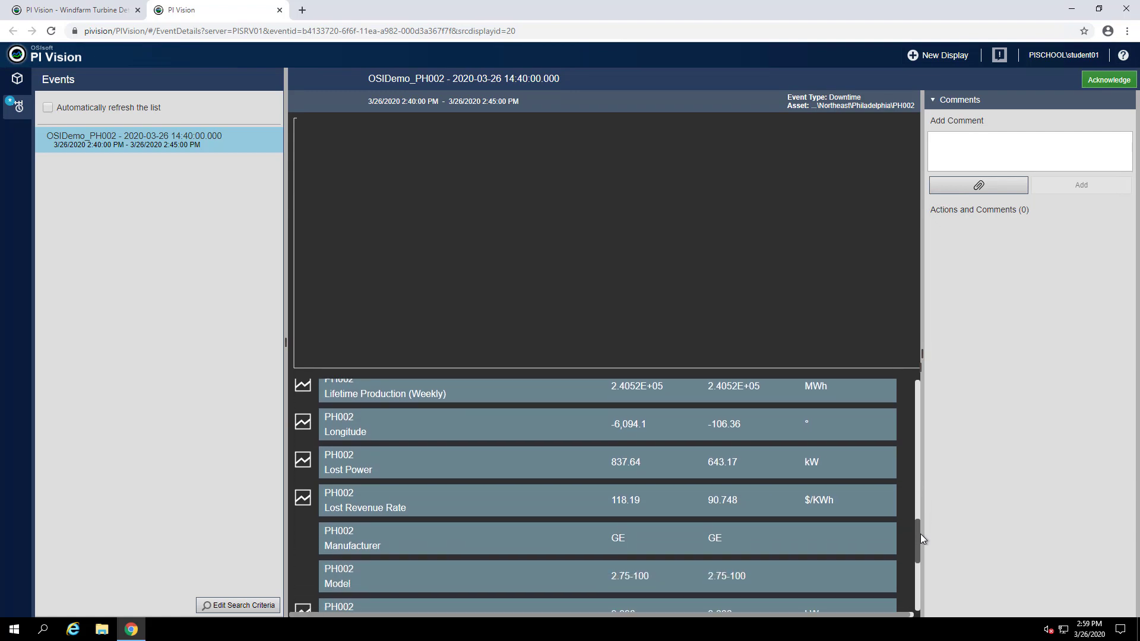
Step: Trend PH002's Lost Revenue Rate and Apparent Power together over the 2:40–2:45 PM event
{"action": "left_click", "coordinate": [304, 500]}
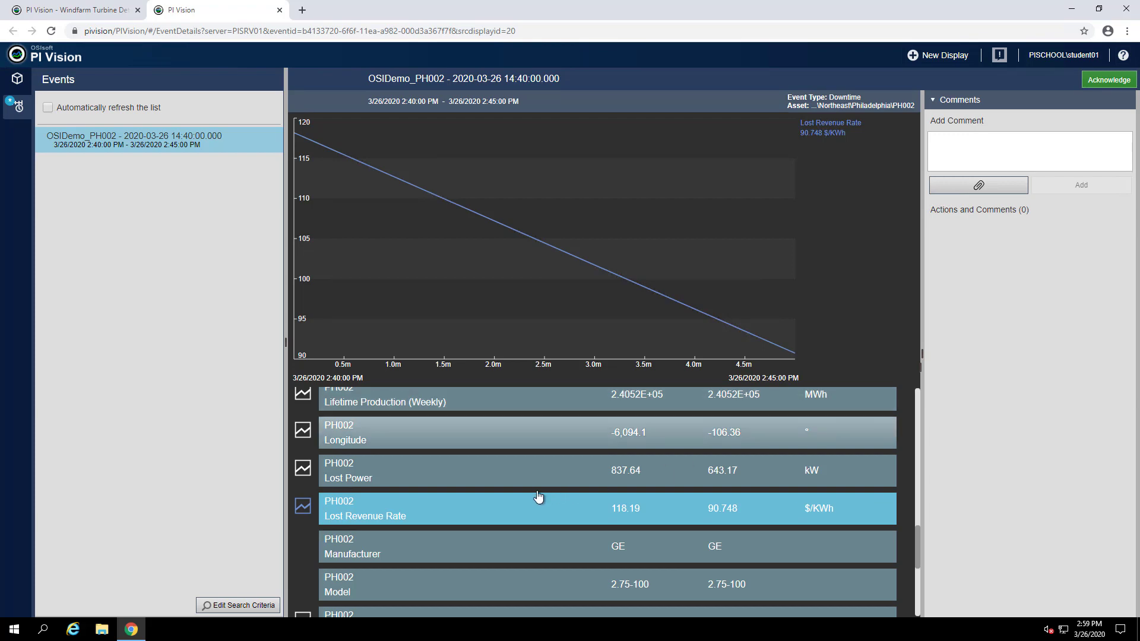
{"action": "scroll", "coordinate": [530, 496], "scroll_direction": "down", "scroll_amount": 2}
{"action": "scroll", "coordinate": [530, 495], "scroll_direction": "down", "scroll_amount": 2}
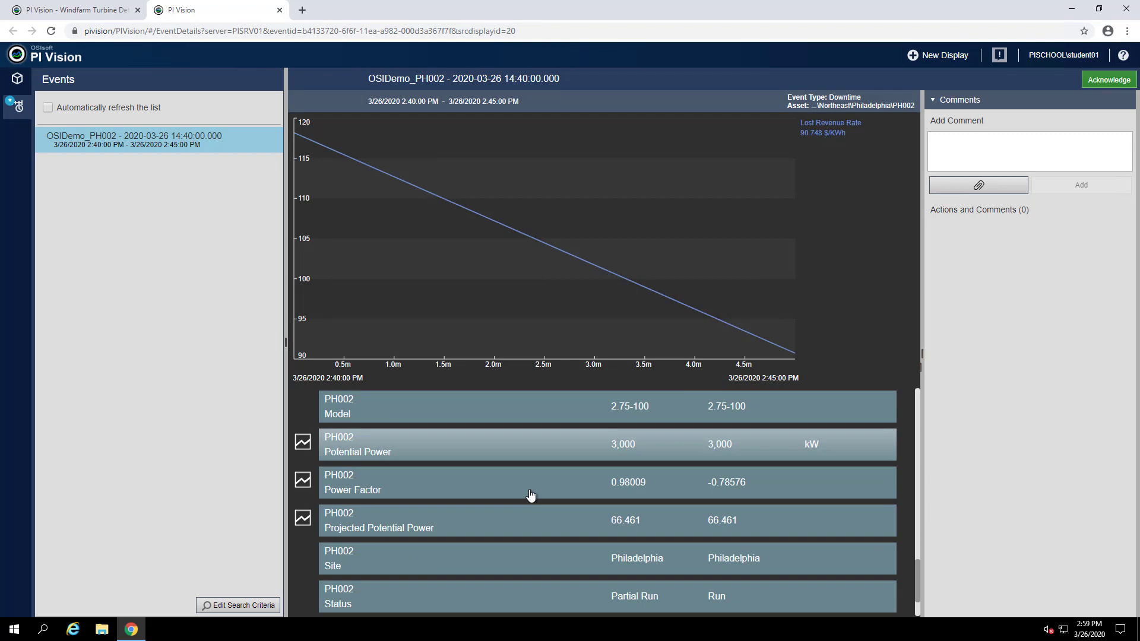
{"action": "scroll", "coordinate": [530, 495], "scroll_direction": "up", "scroll_amount": 6}
{"action": "scroll", "coordinate": [530, 496], "scroll_direction": "up", "scroll_amount": 8}
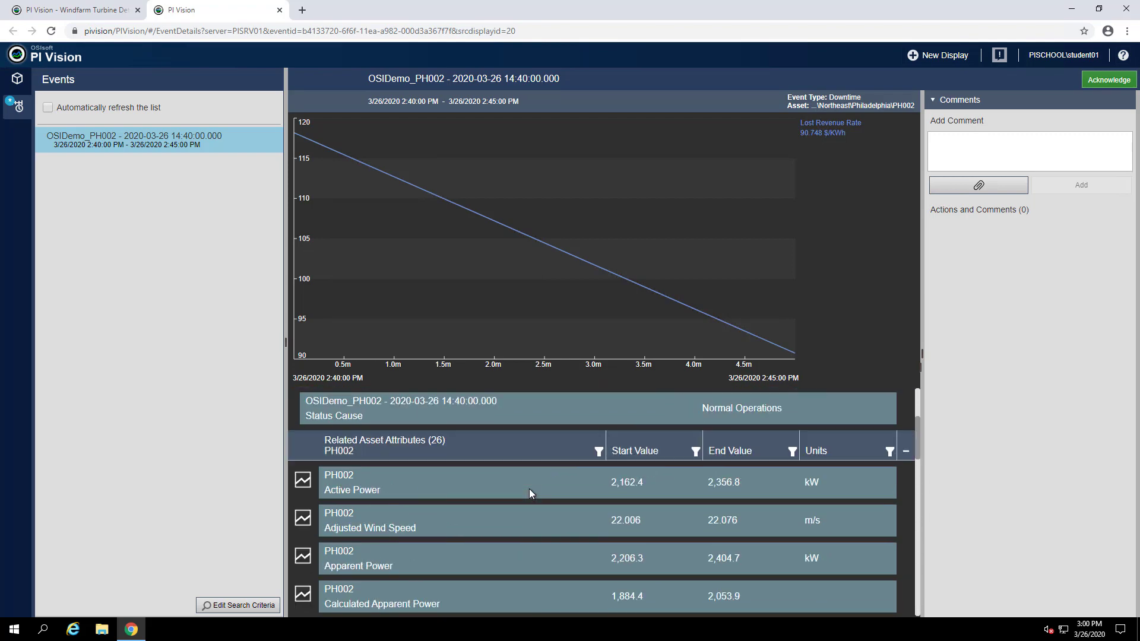
{"action": "left_click", "coordinate": [303, 561]}
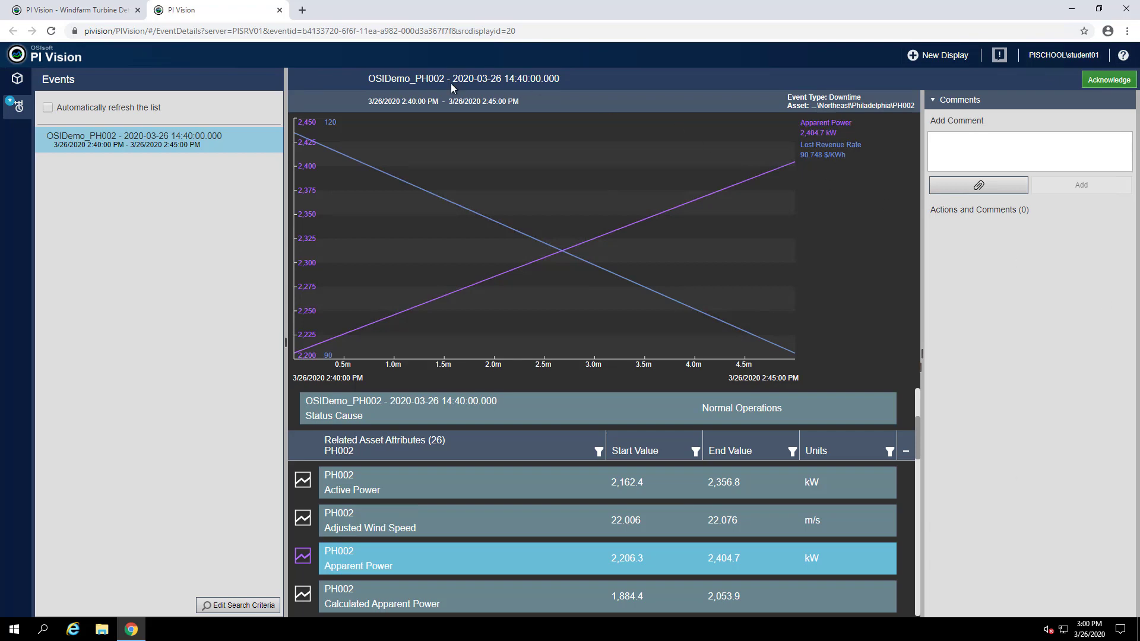
Step: Back on the Windfarm Turbine Detail display, switch the asset to NY001 and select its Lost Revenue Rate attribute
{"action": "left_click", "coordinate": [100, 12]}
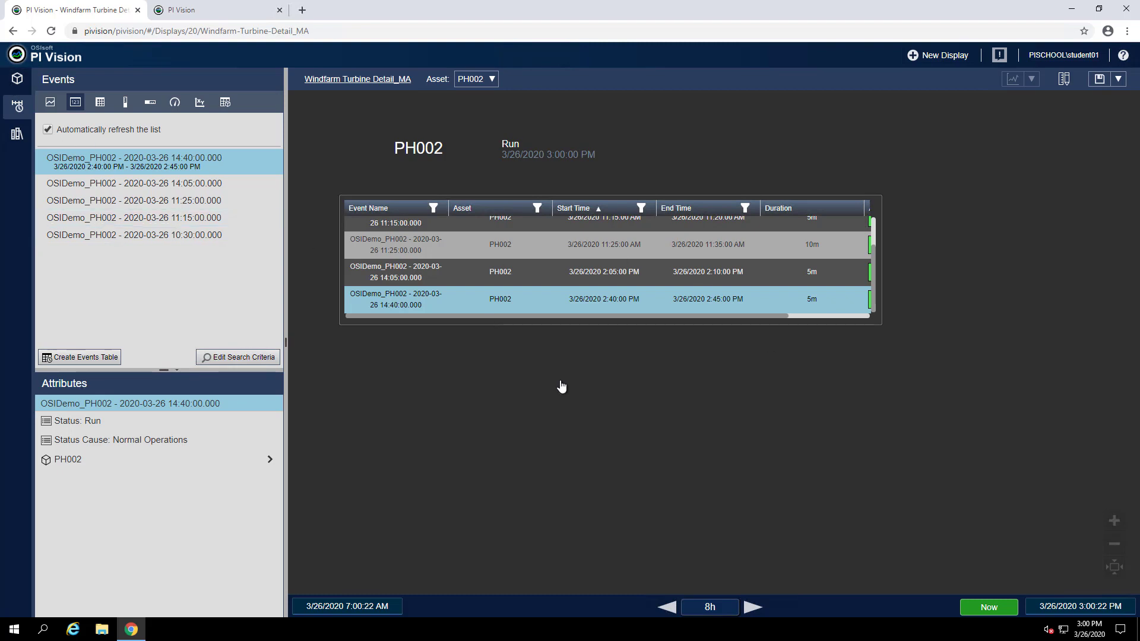
{"action": "left_click", "coordinate": [19, 82]}
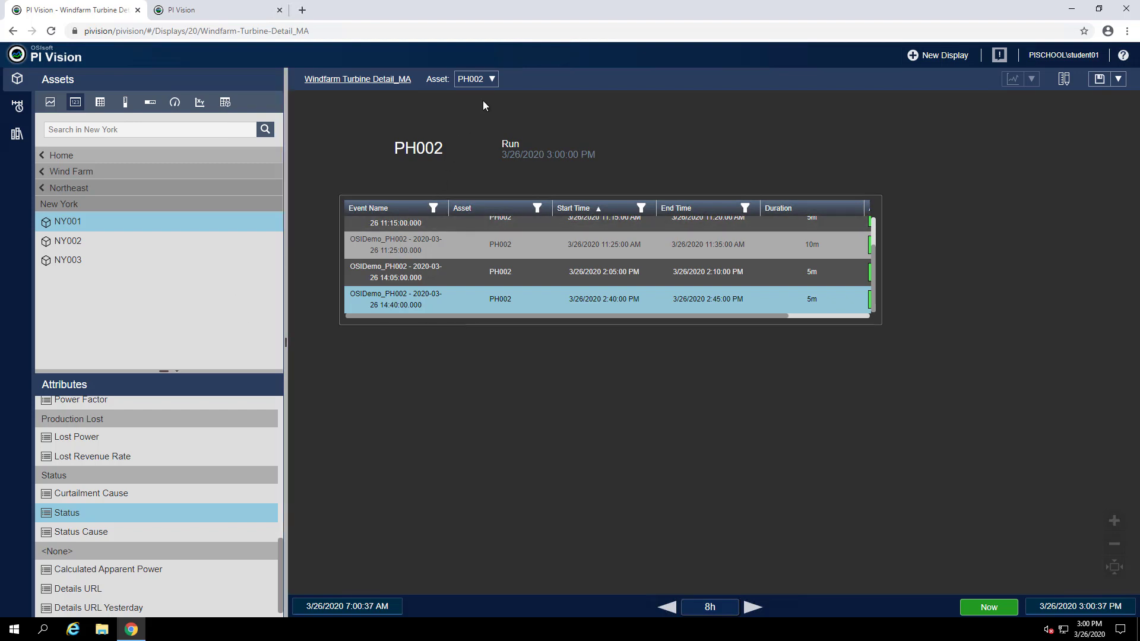
{"action": "left_click", "coordinate": [492, 80]}
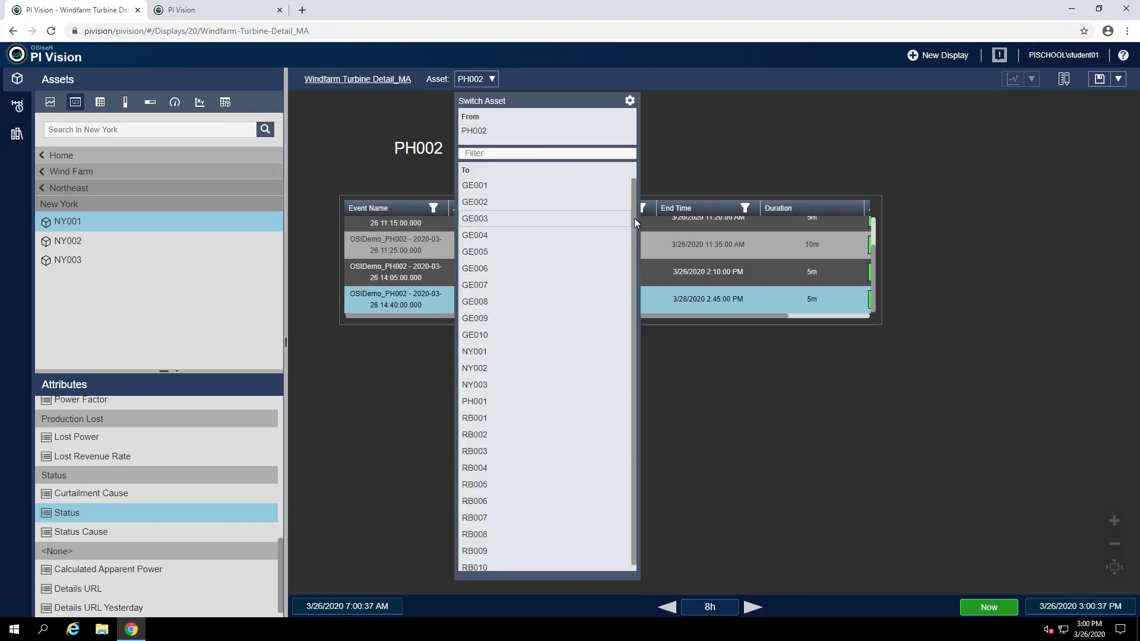
{"action": "left_click_drag", "start_coordinate": [635, 219], "coordinate": [635, 230]}
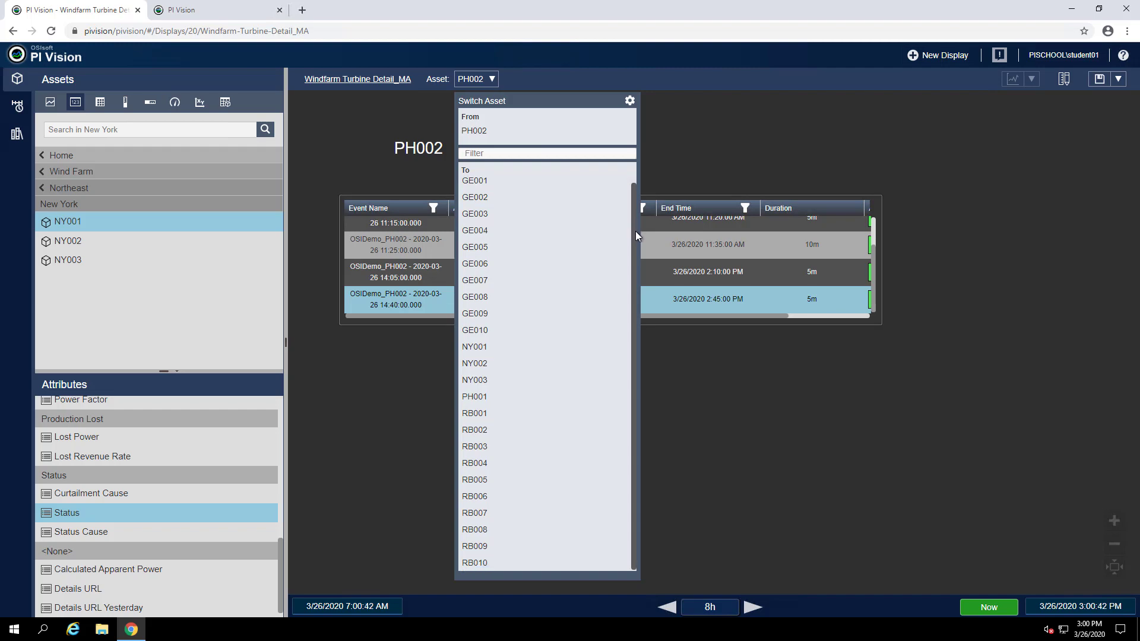
{"action": "left_click", "coordinate": [487, 349]}
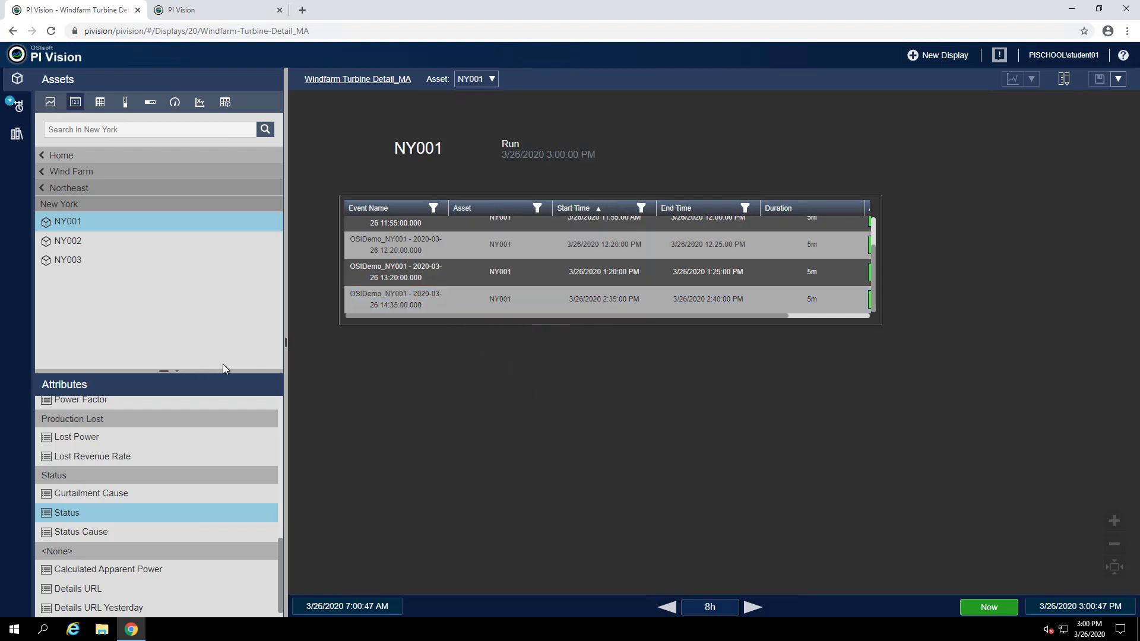
{"action": "left_click", "coordinate": [116, 459]}
Step: Add Apparent Power to the selection and drop both attributes as a Table symbol below the events table
{"action": "left_click_drag", "start_coordinate": [280, 555], "coordinate": [272, 487]}
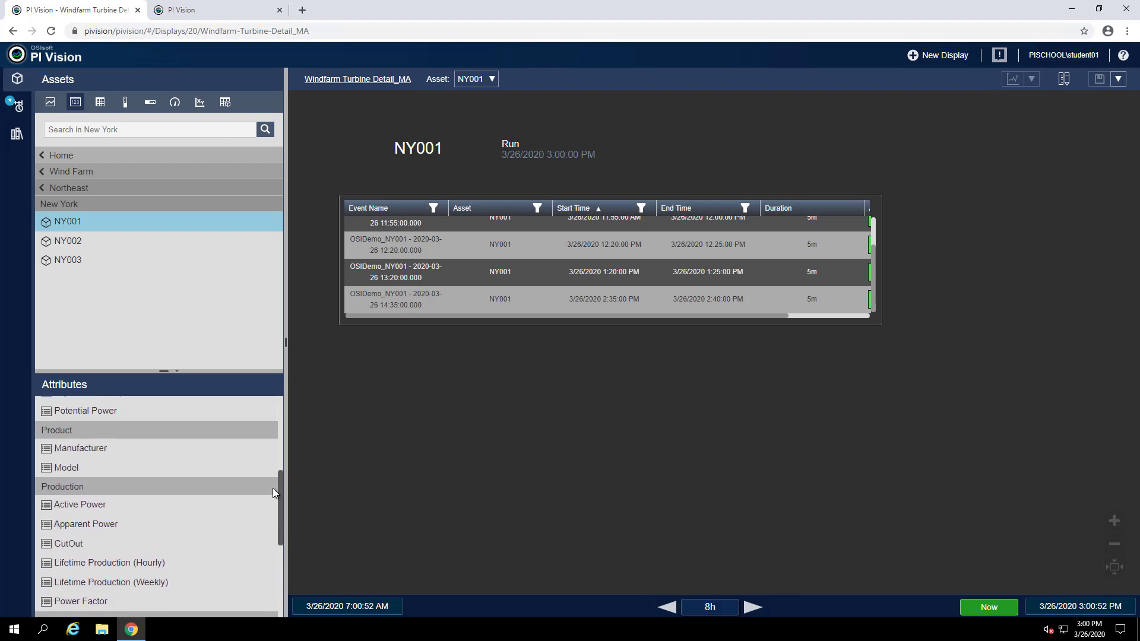
{"action": "left_click", "coordinate": [113, 527]}
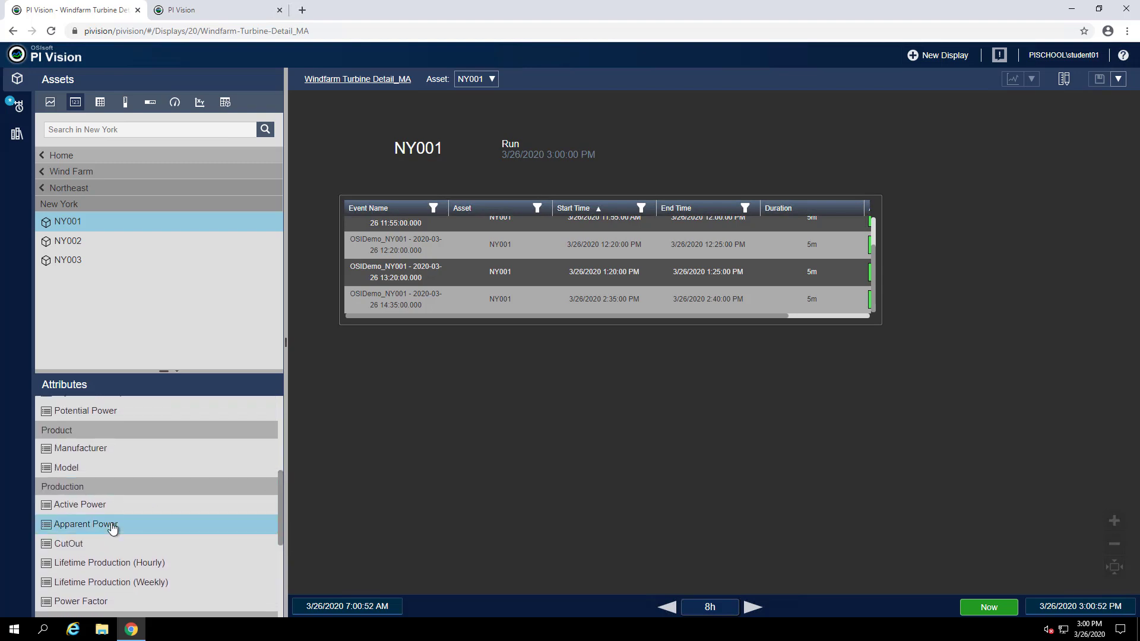
{"action": "left_click", "coordinate": [100, 105]}
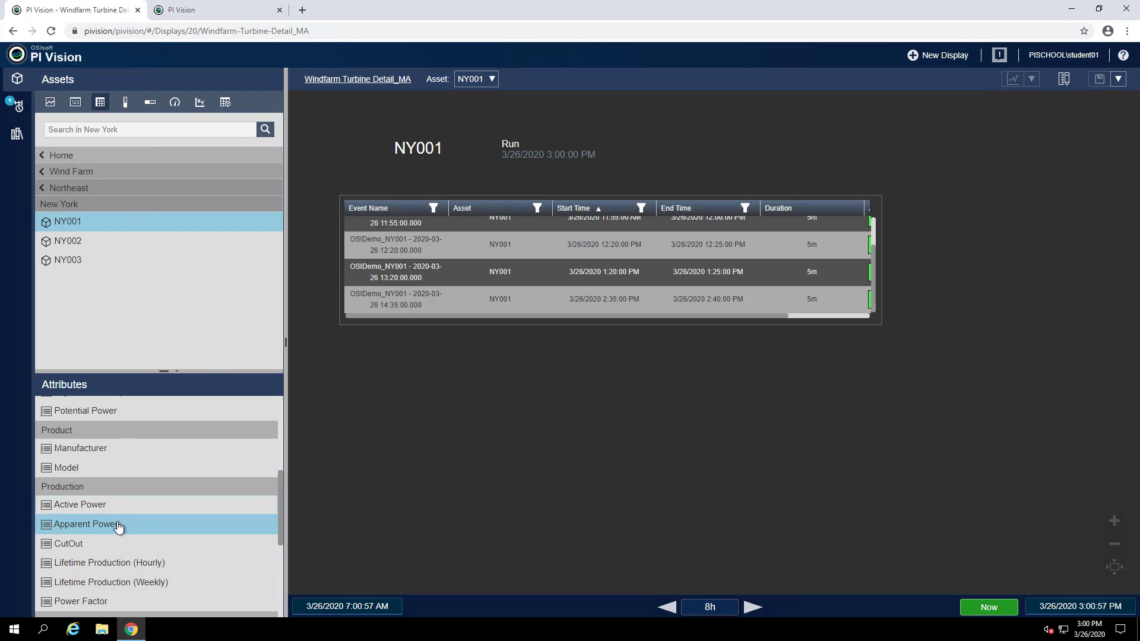
{"action": "left_click_drag", "start_coordinate": [117, 527], "coordinate": [391, 356]}
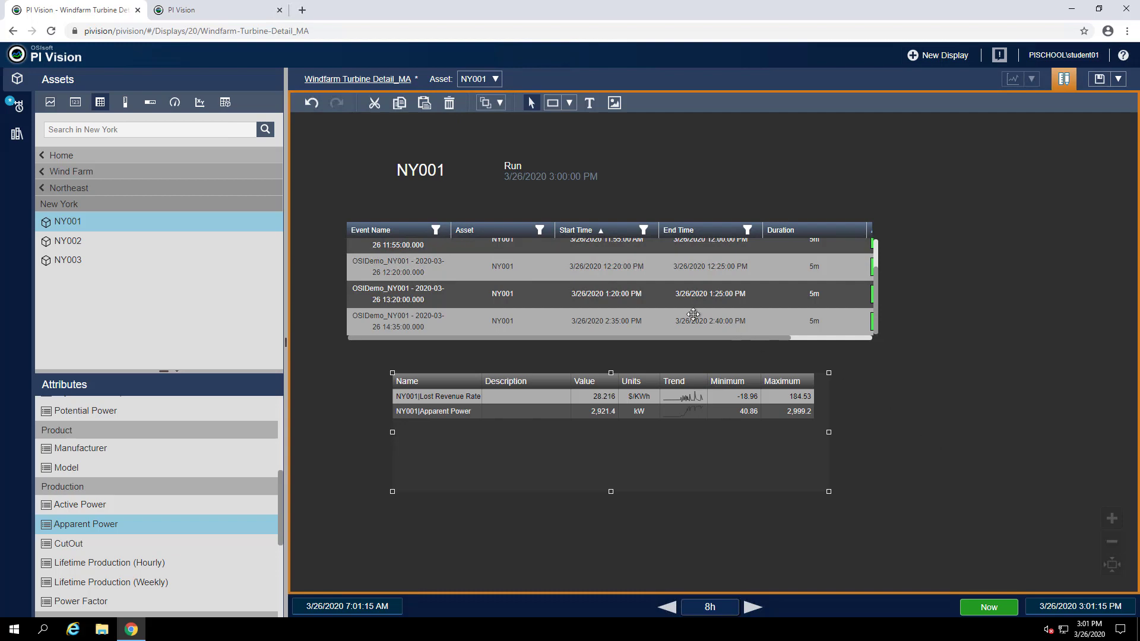
Step: Apply the 14:35 NY001 event's 2:35–2:40 PM window as the display time range
{"action": "right_click", "coordinate": [667, 323]}
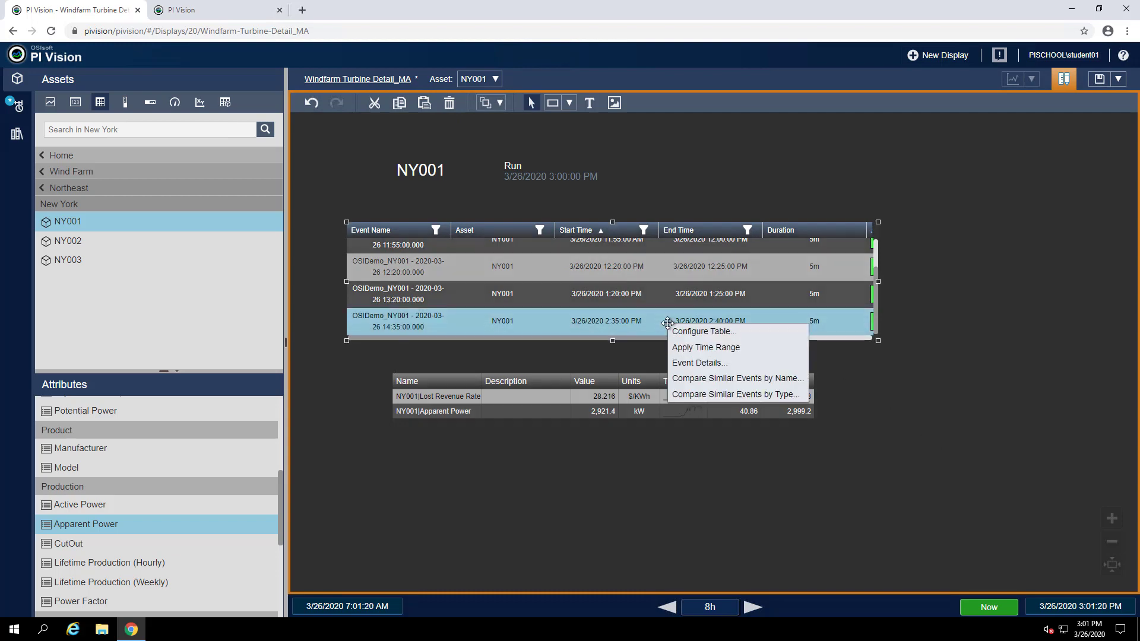
{"action": "left_click", "coordinate": [690, 349]}
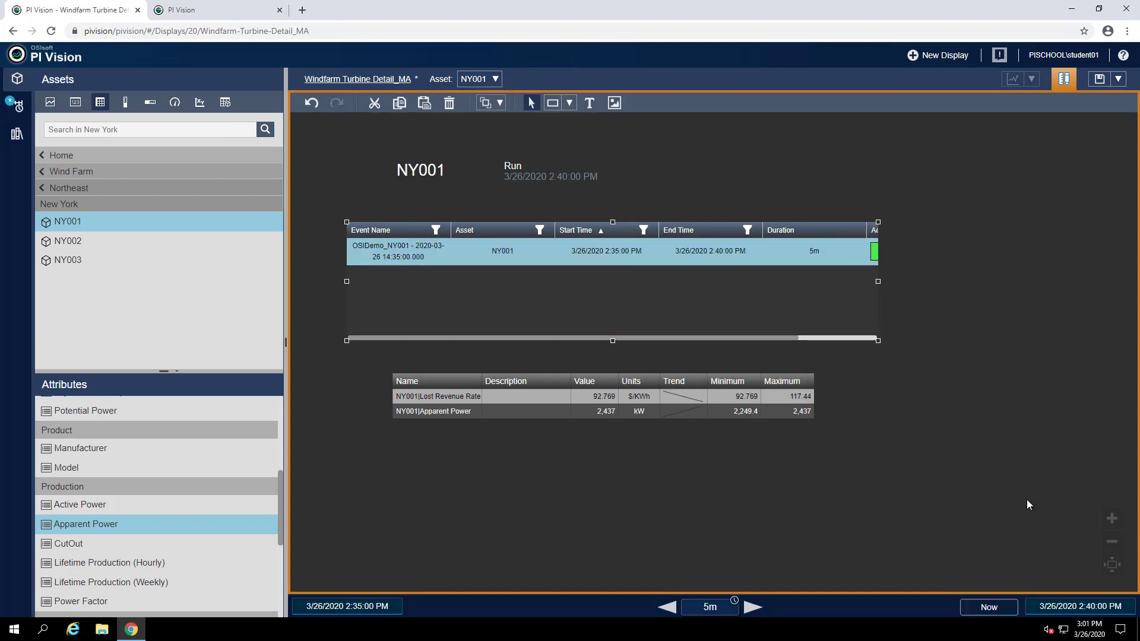